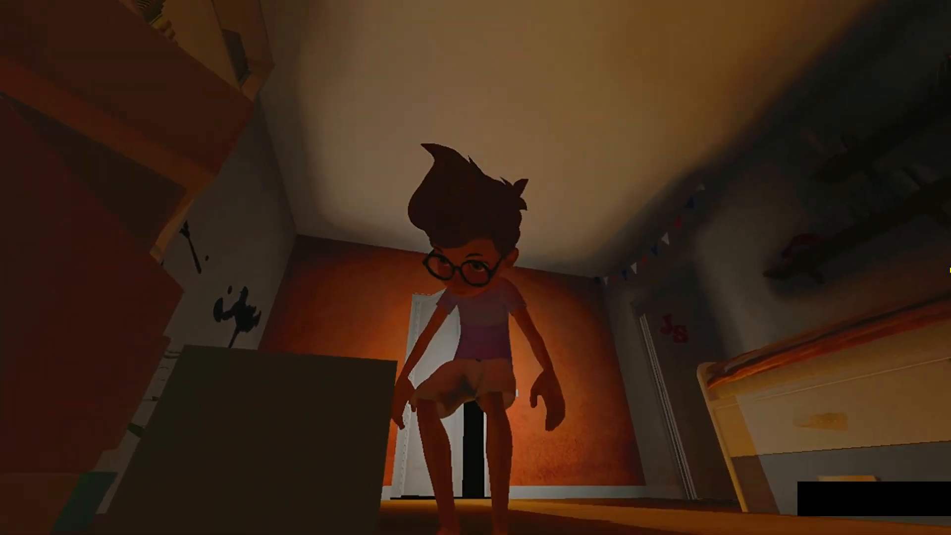
# Exit the full-screen film preview, pause playback at about 37 seconds and switch to iClone.
pyautogui.press('Escape')
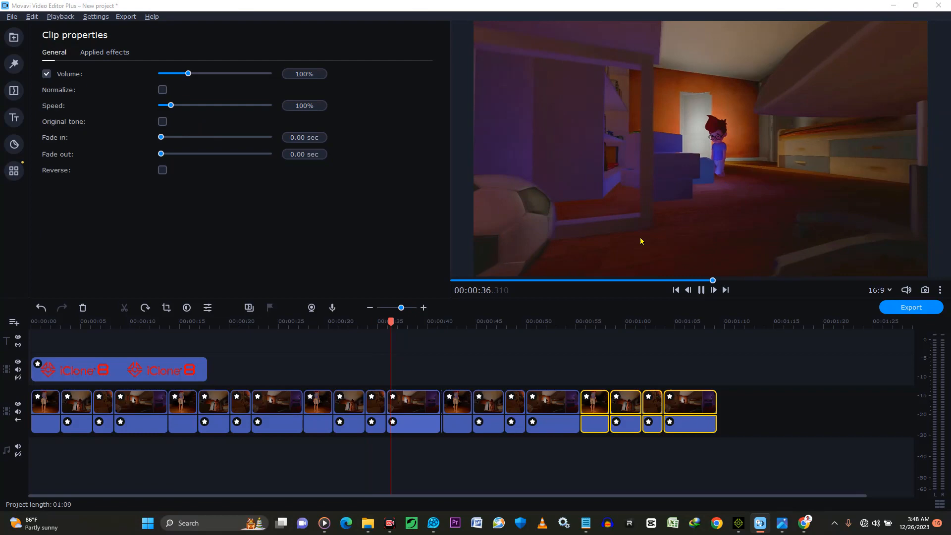
pyautogui.press('space')
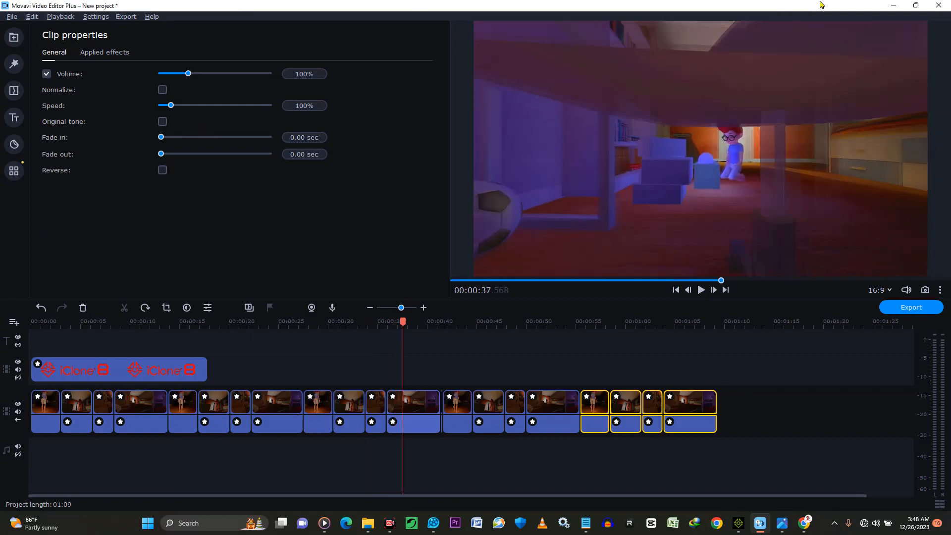
pyautogui.click(894, 6)
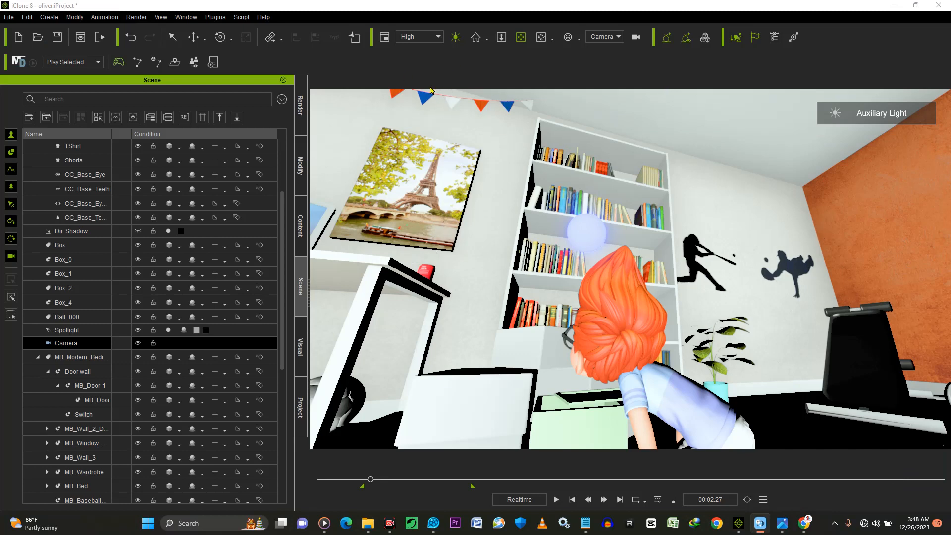
# Turn off the auxiliary light and play the bedroom animation, replaying it from near the beginning of the marked range.
pyautogui.click(456, 38)
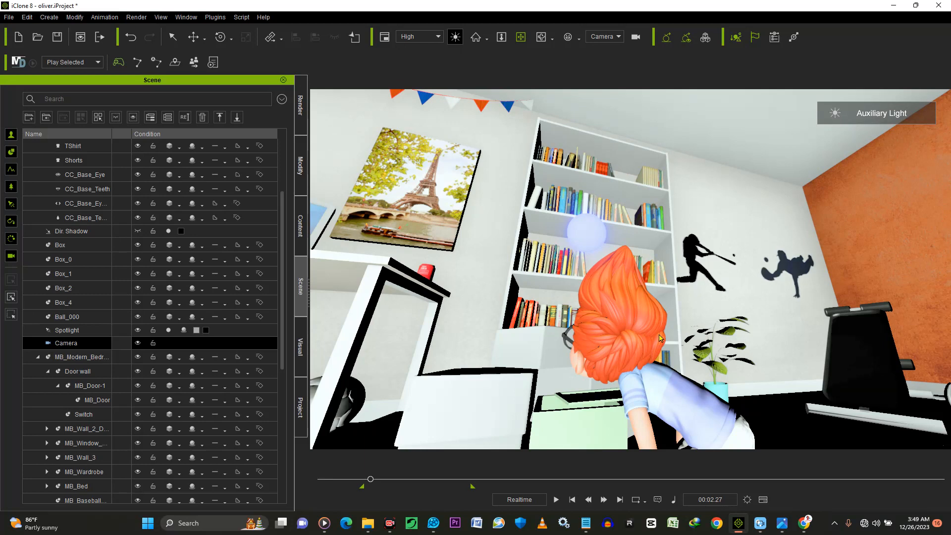
pyautogui.hotkey('ctrl', 'l')
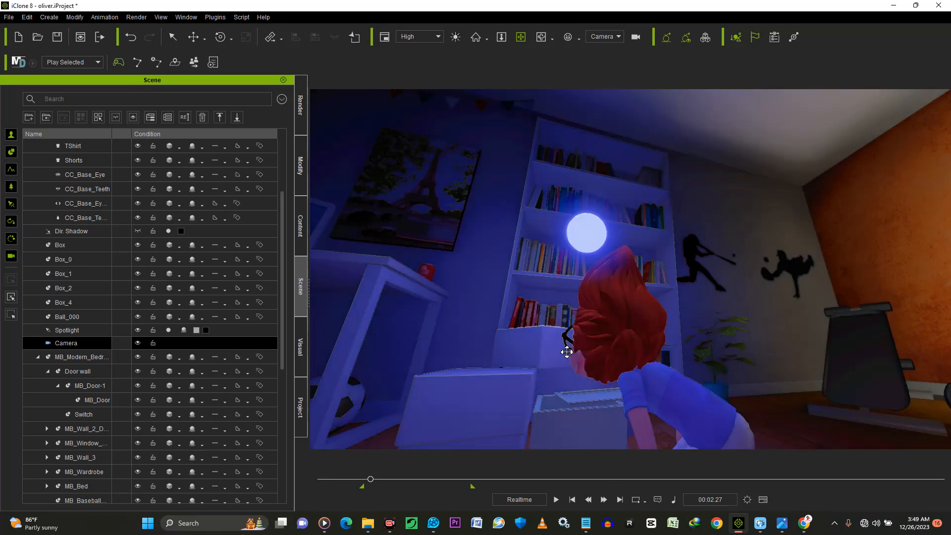
pyautogui.click(556, 500)
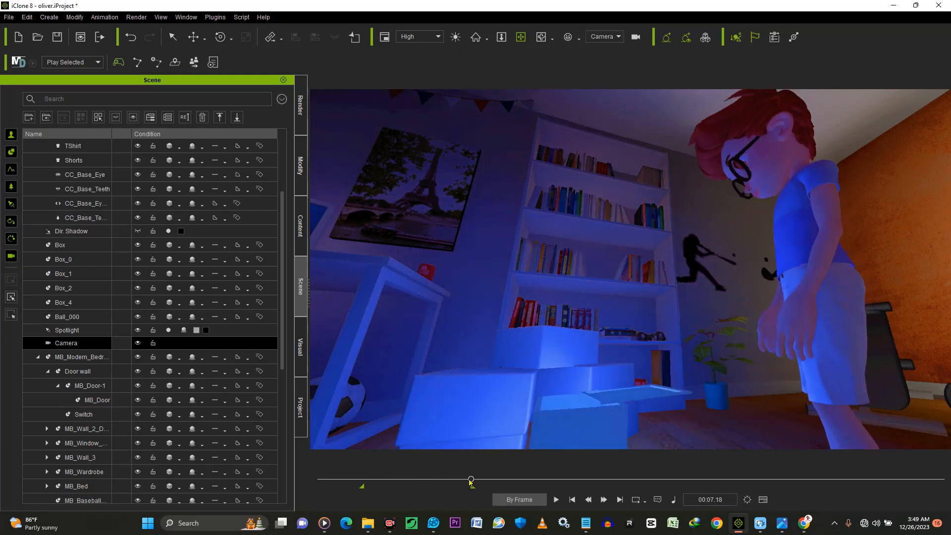
pyautogui.moveTo(471, 481); pyautogui.dragTo(367, 484)
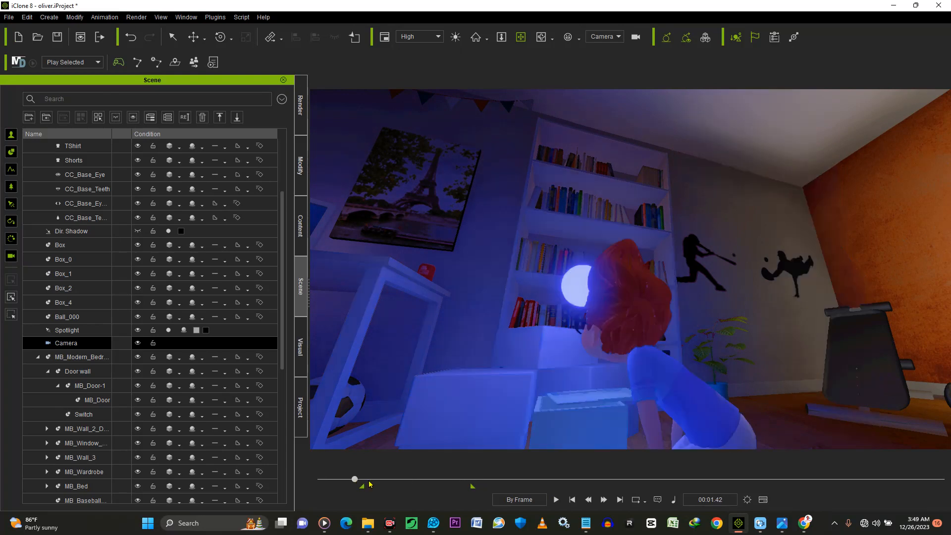
pyautogui.click(559, 499)
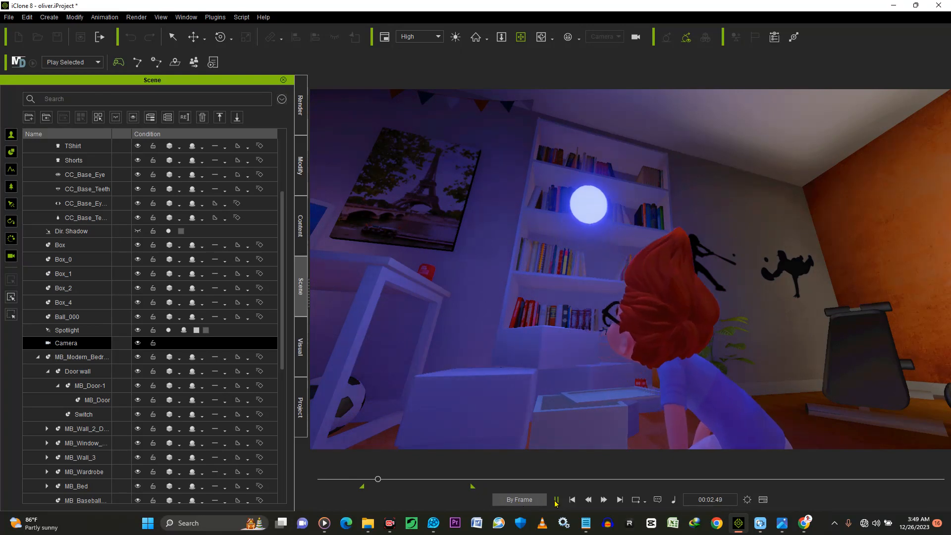
# Compare scene playback in Realtime and By Frame modes, ending in By Frame with playback stopped at 00:05.01.
pyautogui.click(519, 501)
pyautogui.click(551, 501)
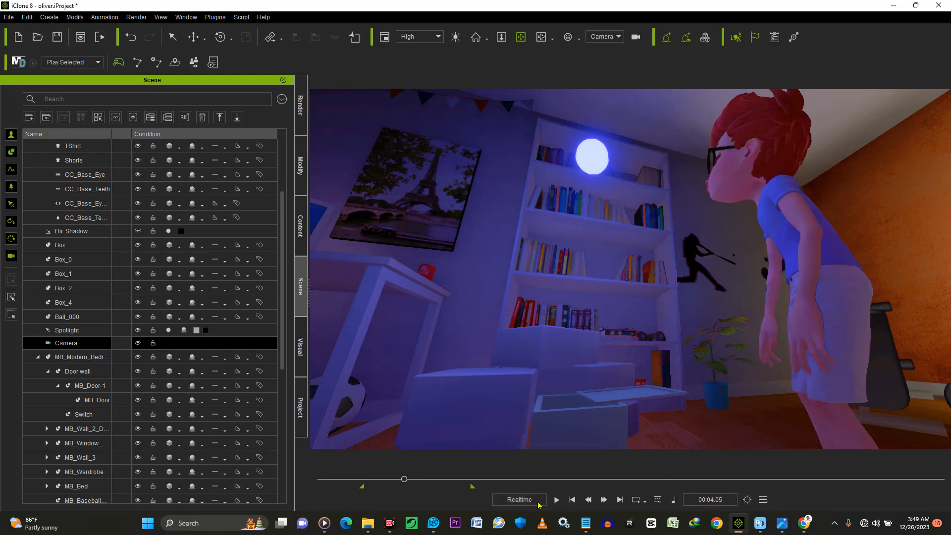
pyautogui.click(535, 503)
pyautogui.press('space')
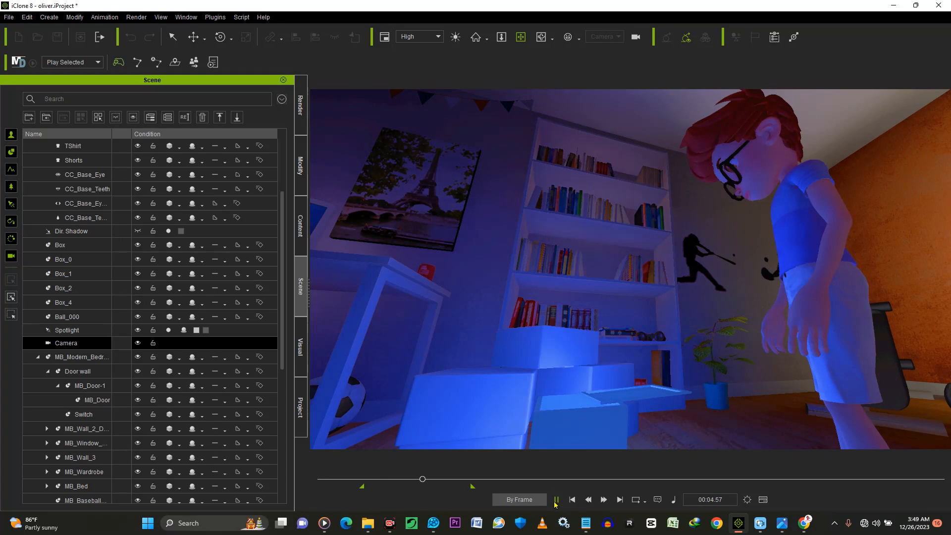
pyautogui.click(556, 501)
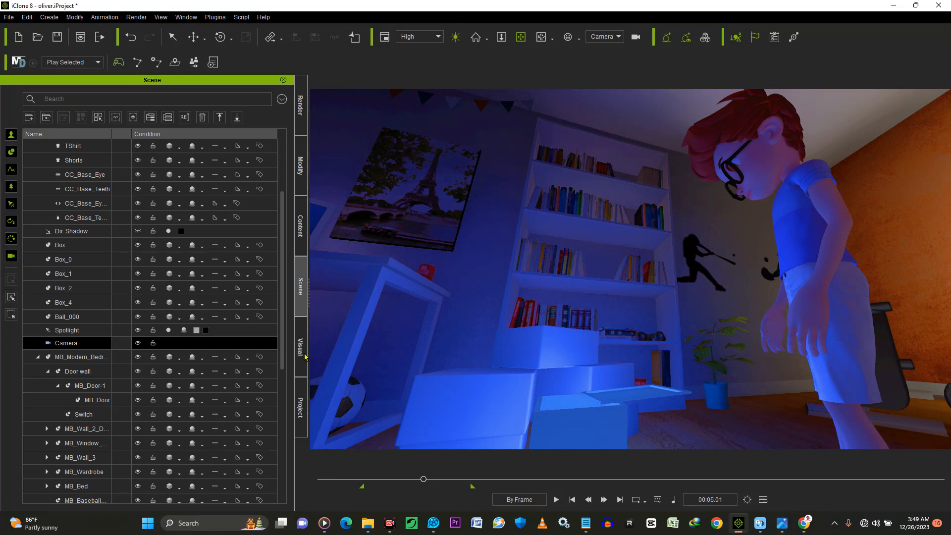
# Show the ambient light, ambient occlusion and fog settings, and compare the scene with the auxiliary light on and off.
pyautogui.hotkey('ctrl', 'l')
pyautogui.click(301, 349)
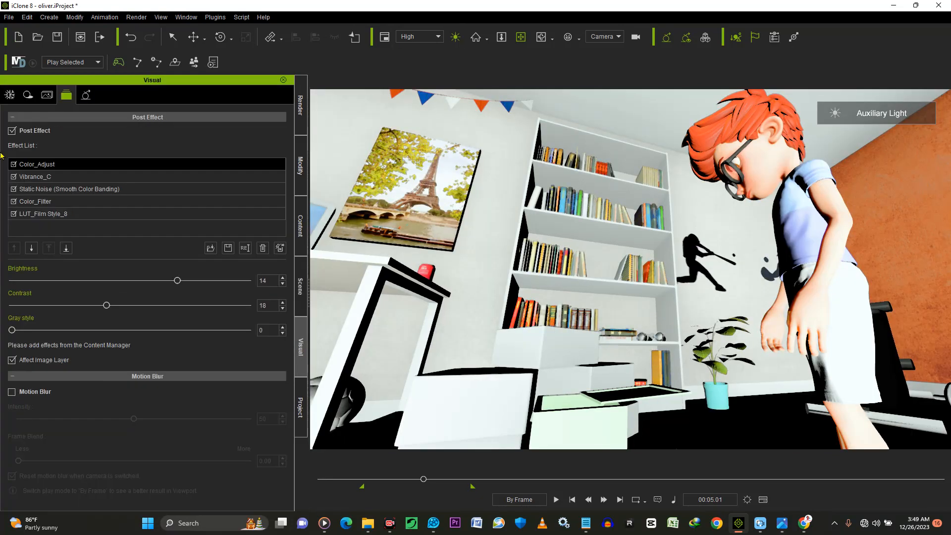
pyautogui.click(8, 94)
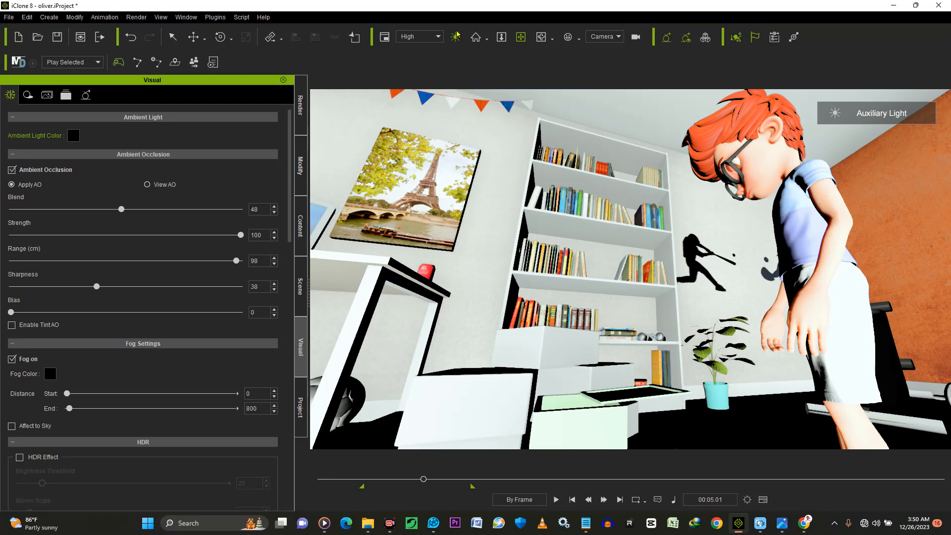
pyautogui.hotkey('ctrl', 'l')
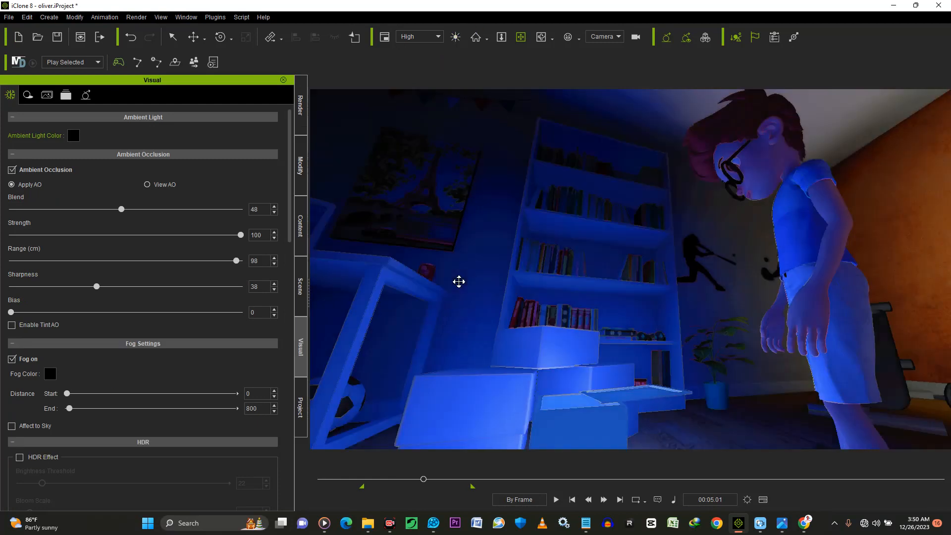
# Try the HDR effect with brightness thresholds of 0, 9 and 1, and disable the effect again.
pyautogui.click(20, 457)
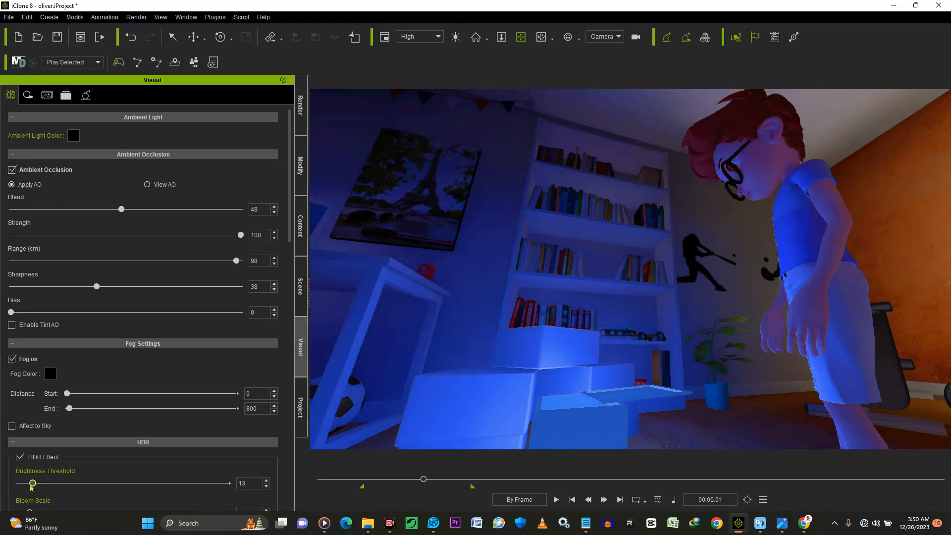
pyautogui.moveTo(20, 489); pyautogui.dragTo(20, 489)
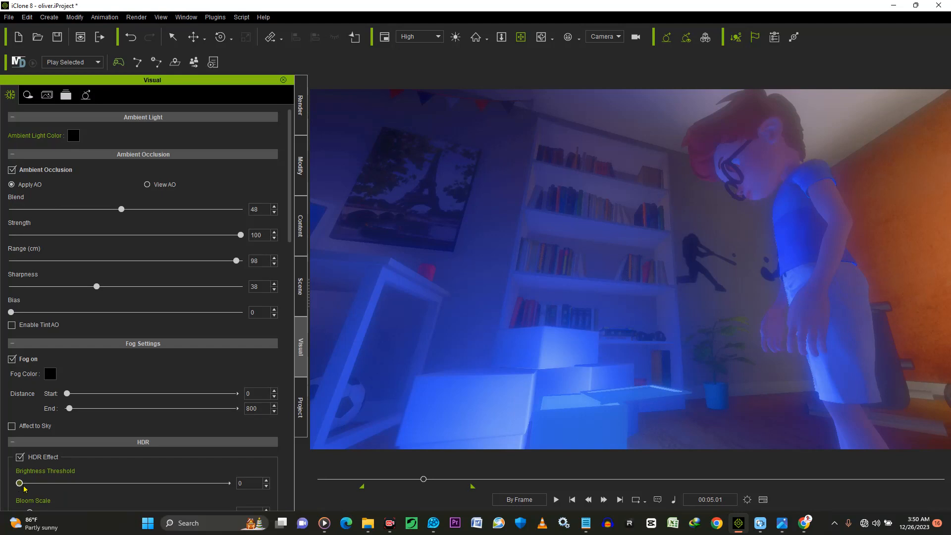
pyautogui.click(31, 488)
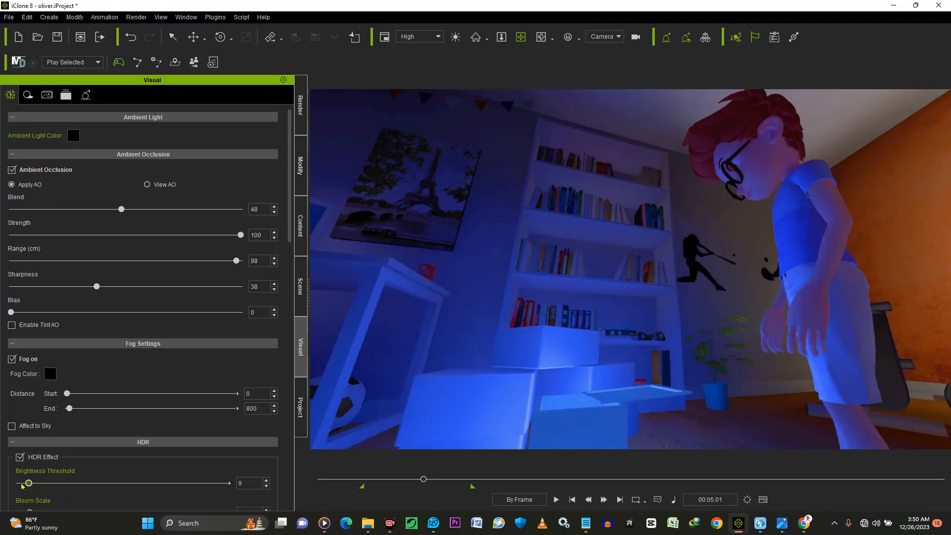
pyautogui.click(21, 486)
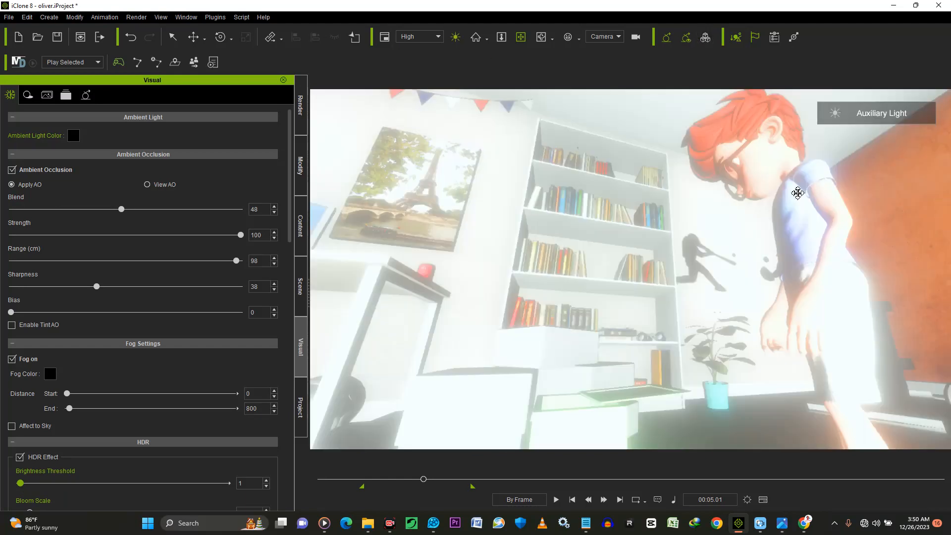
pyautogui.moveTo(799, 189); pyautogui.dragTo(797, 292)
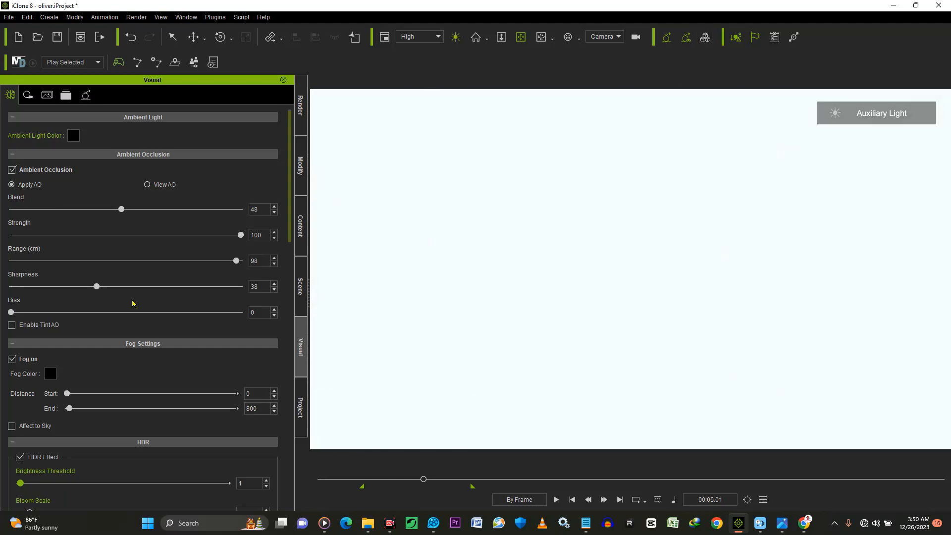
pyautogui.click(20, 457)
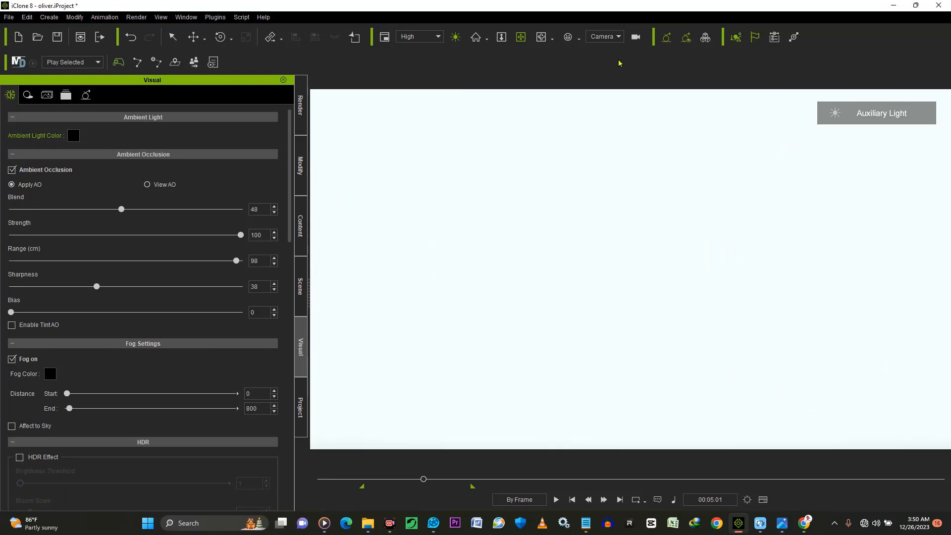
# View the boy from the front at full length in the room with the auxiliary light off.
pyautogui.click(569, 37)
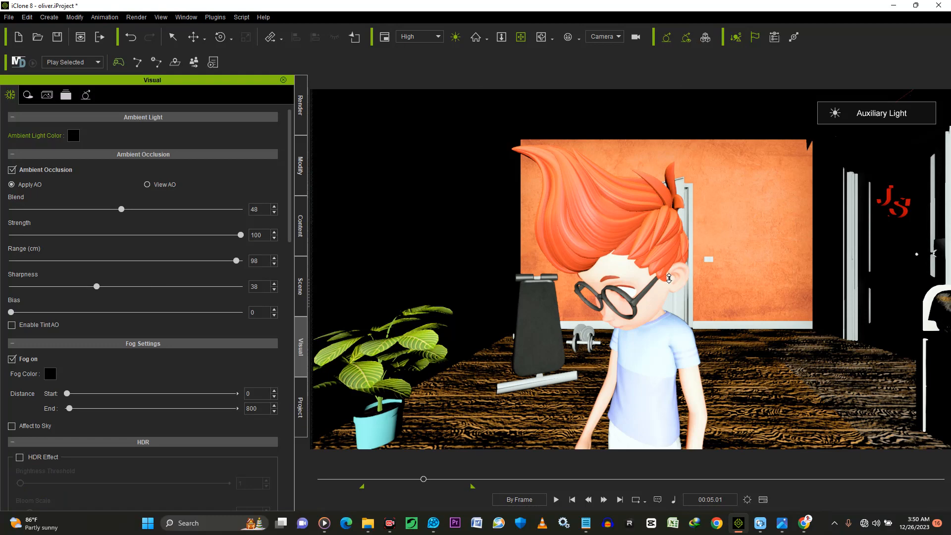
pyautogui.scroll(-4, 648, 282)
pyautogui.click(454, 38)
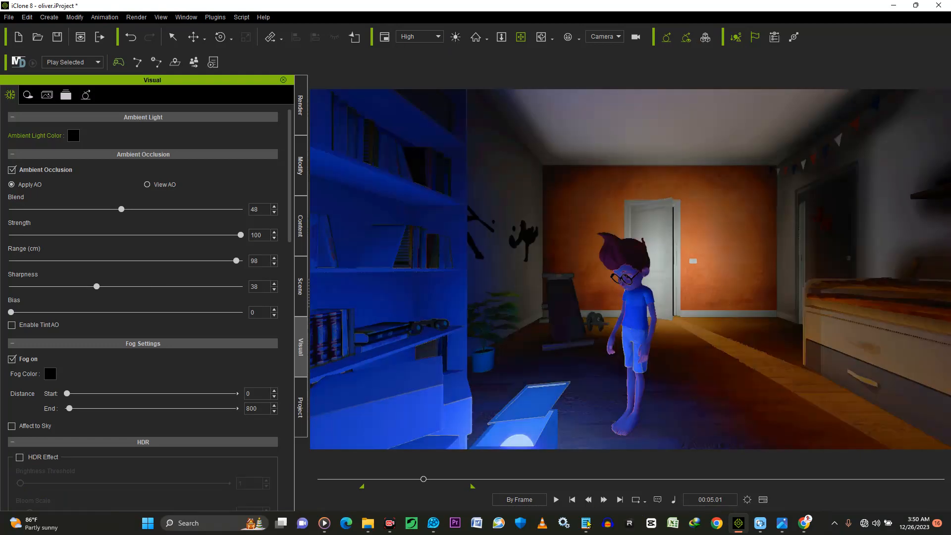
# Open the Part 1 story text in Notepad, fit it beside the boy in the viewport, read it and minimize it.
pyautogui.moveTo(586, 523)
pyautogui.click(593, 482)
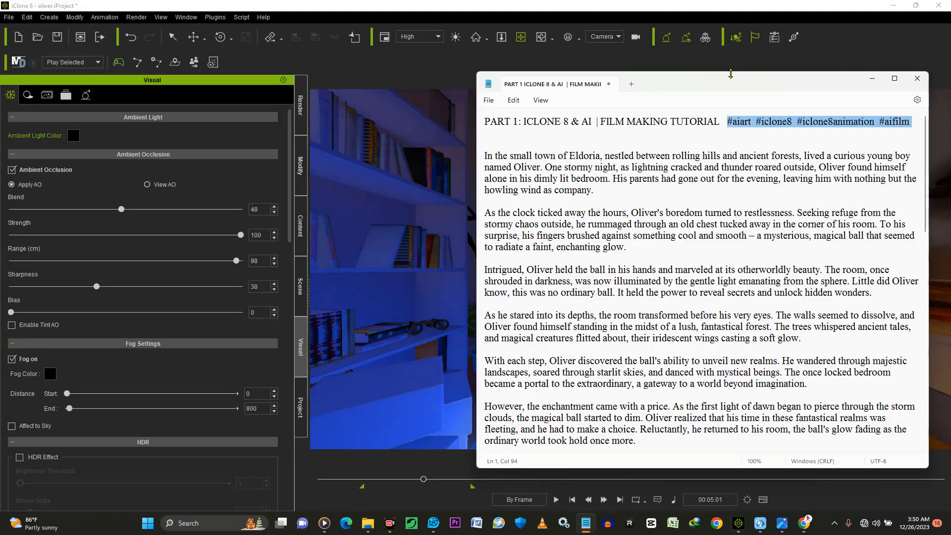
pyautogui.moveTo(713, 86); pyautogui.dragTo(313, 65)
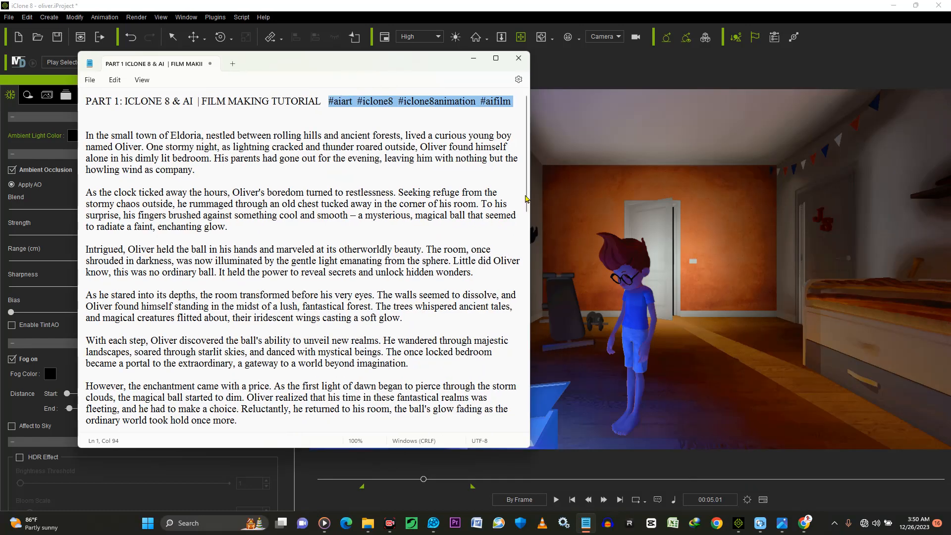
pyautogui.moveTo(528, 213); pyautogui.dragTo(470, 217)
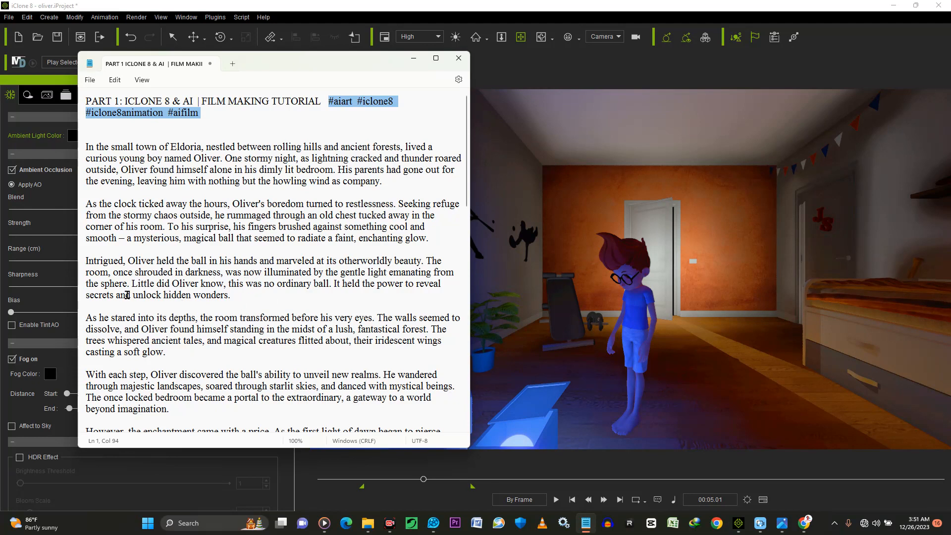
pyautogui.click(416, 60)
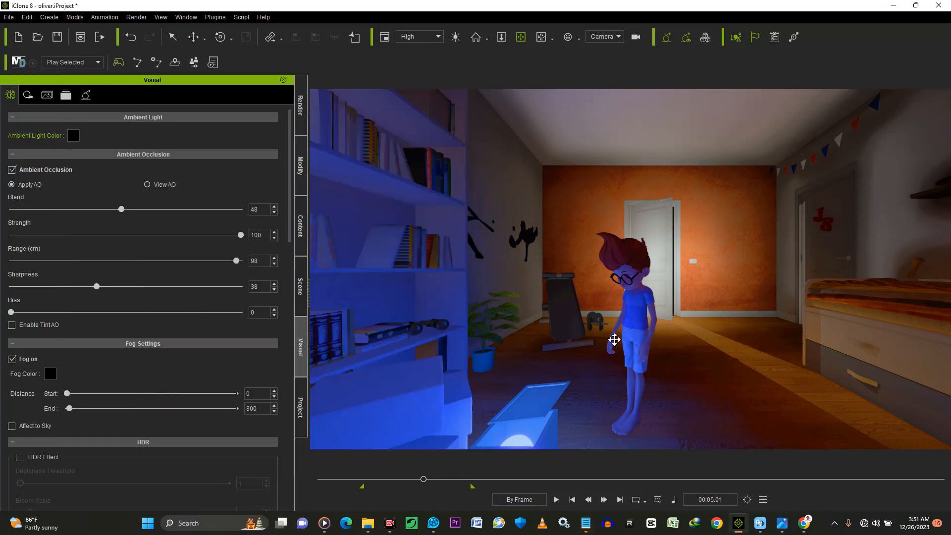
# With the auxiliary light on, select the boy and remove the scene animation, keeping the current frame.
pyautogui.scroll(3, 545, 421)
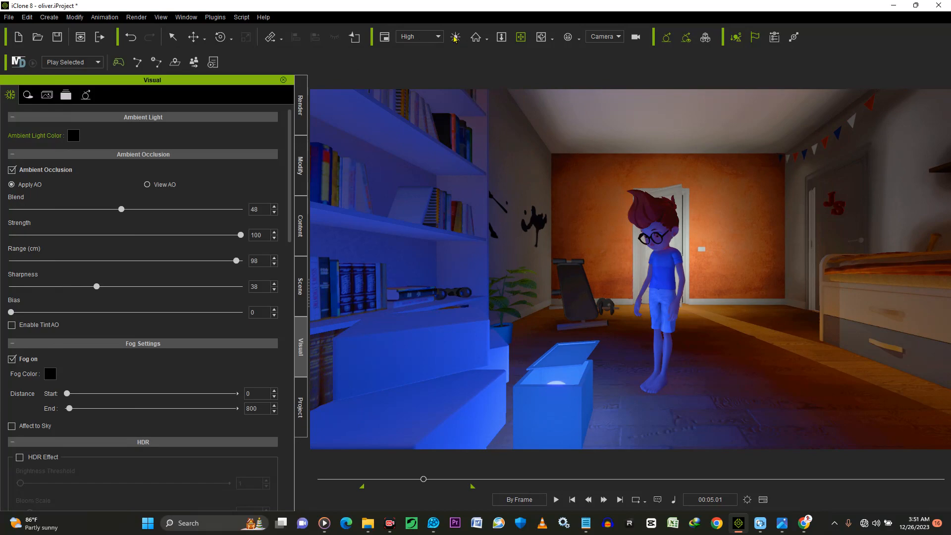
pyautogui.click(669, 261)
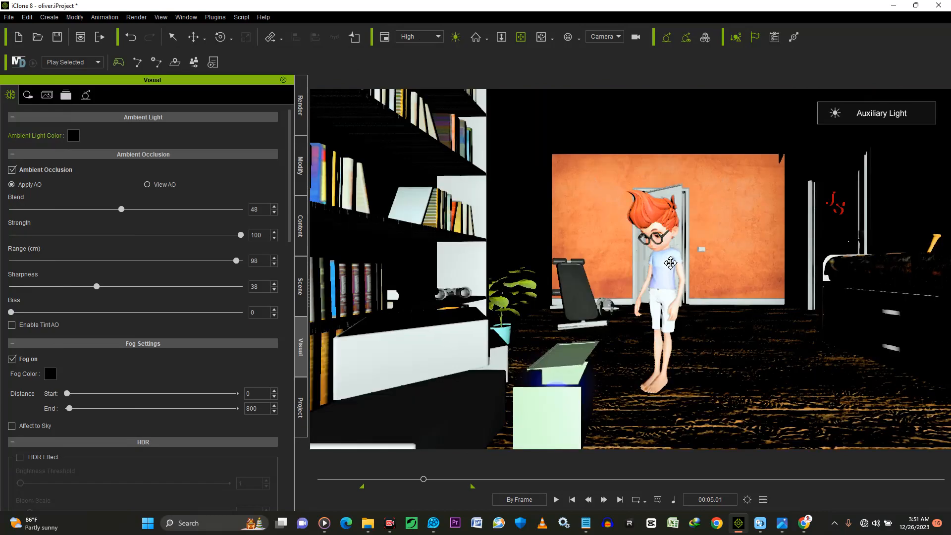
pyautogui.moveTo(642, 341); pyautogui.dragTo(528, 239, button='right')
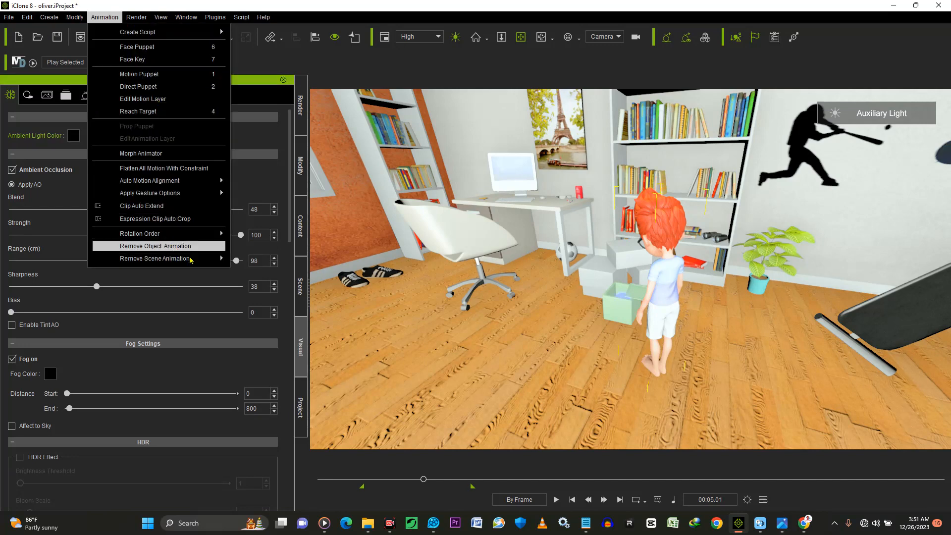
pyautogui.moveTo(191, 259)
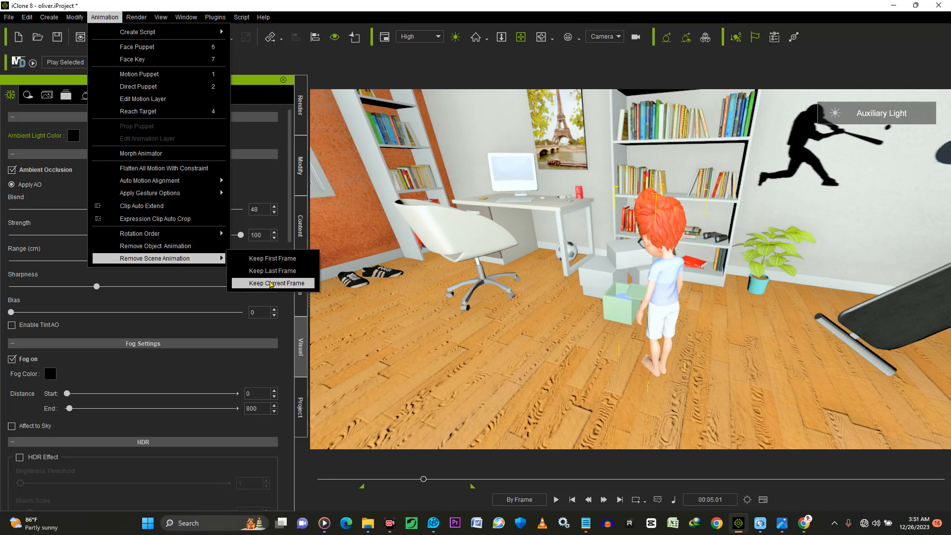
pyautogui.click(271, 283)
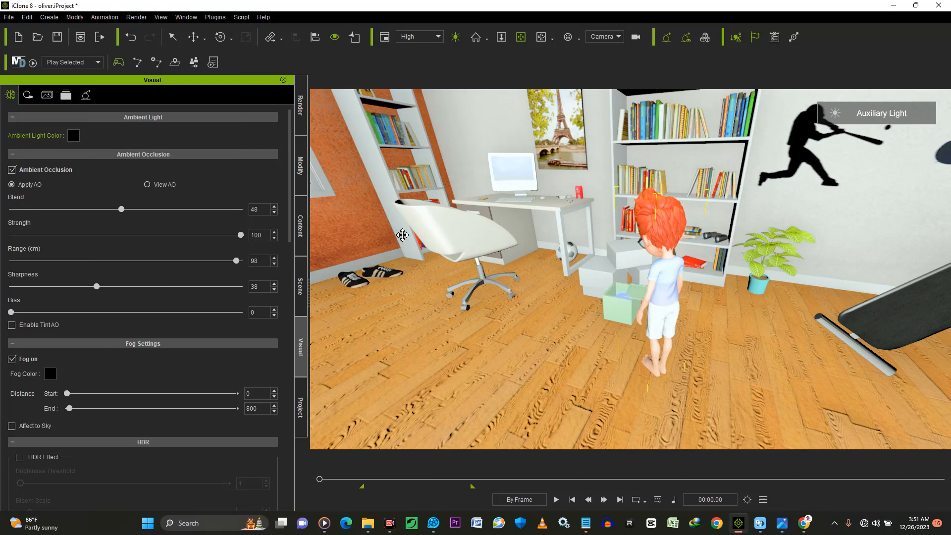
# Apply the Kneel01_to_Prone01 motion from the kneel folder to the boy at frame 00:00.00.
pyautogui.moveTo(368, 523)
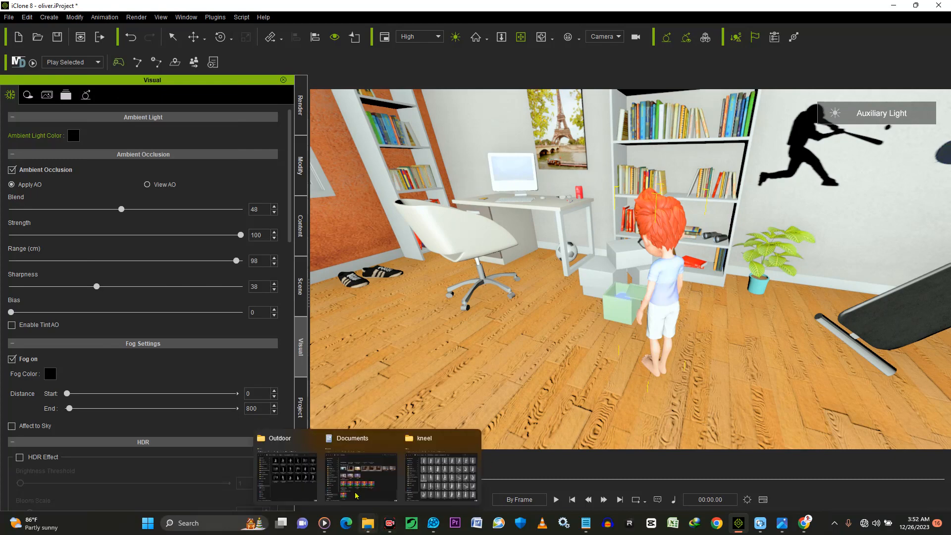
pyautogui.moveTo(443, 484)
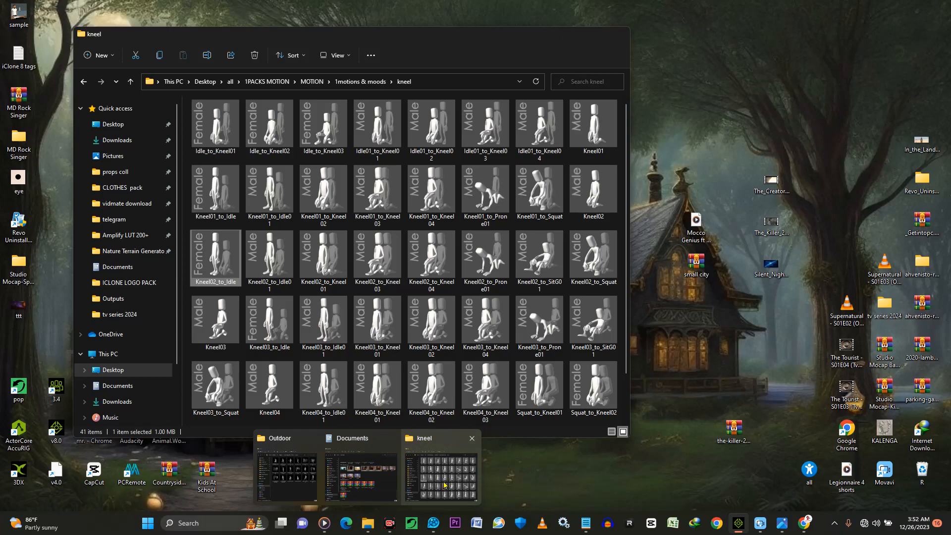
pyautogui.click(443, 483)
pyautogui.click(489, 190)
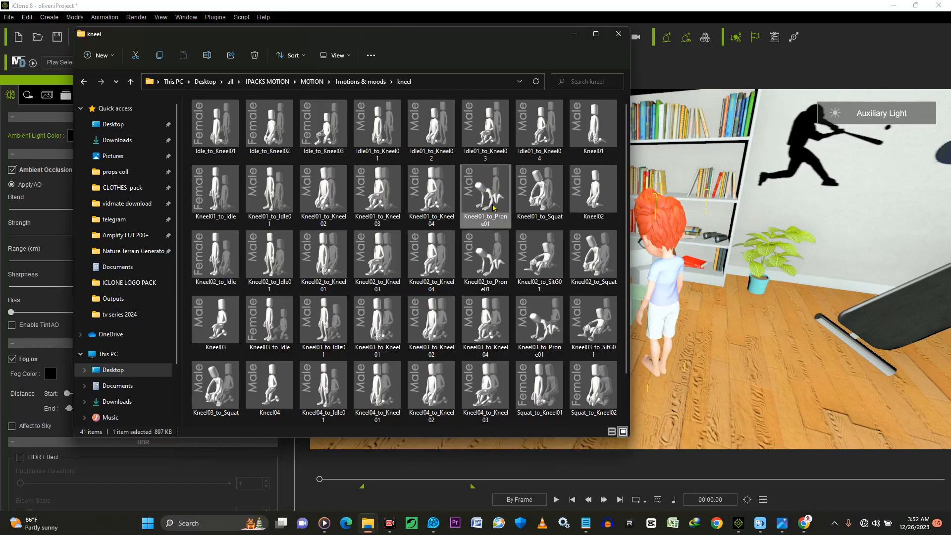
pyautogui.moveTo(494, 187); pyautogui.dragTo(658, 251)
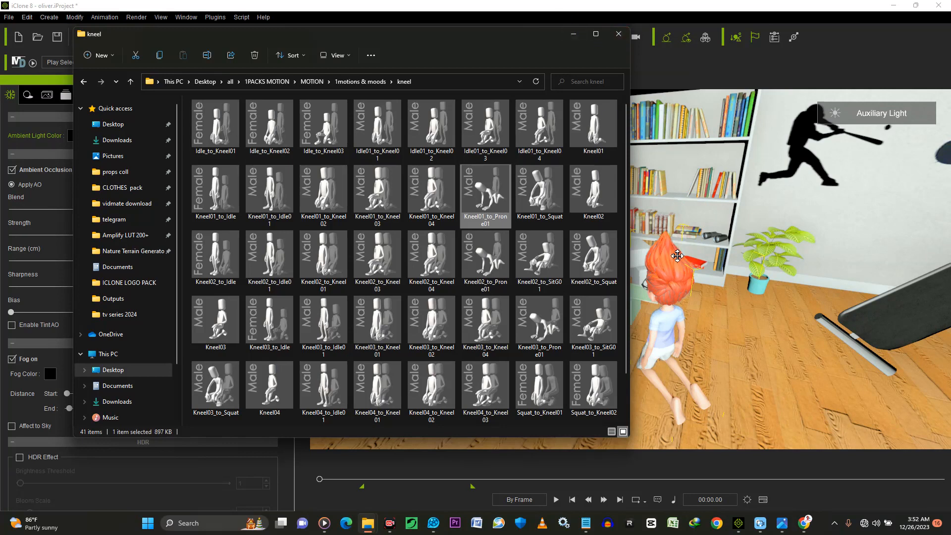
# Move the boy across the floor closer to the open green box, with the motion file window minimized.
pyautogui.click(574, 34)
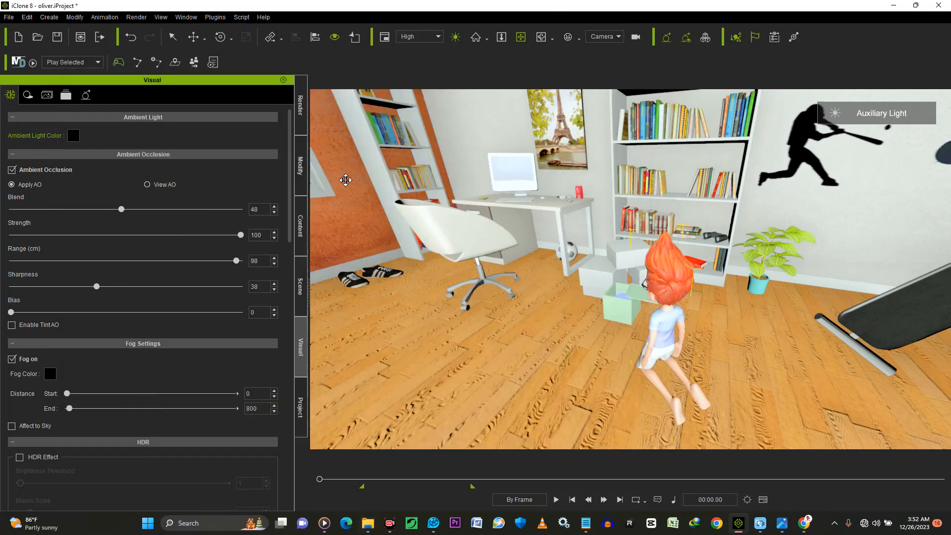
pyautogui.click(658, 364)
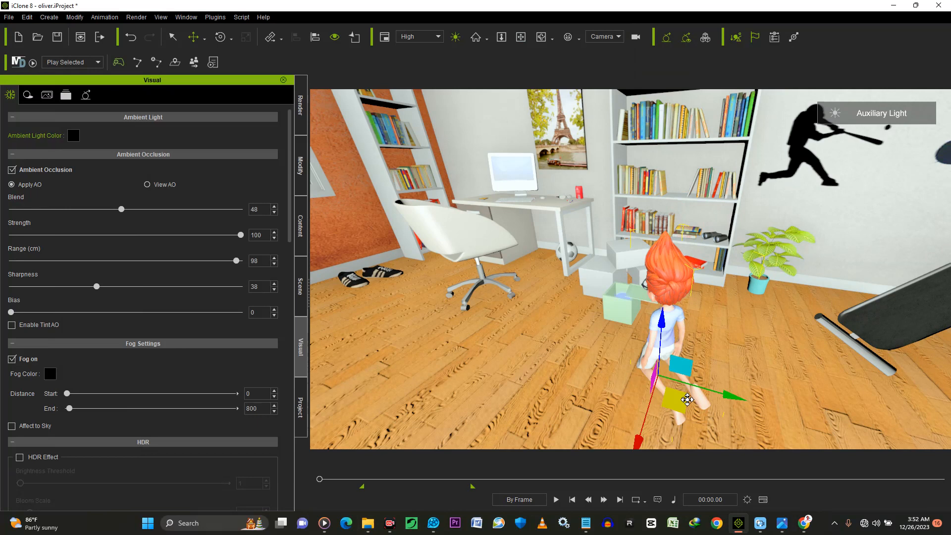
pyautogui.moveTo(673, 386); pyautogui.dragTo(657, 364)
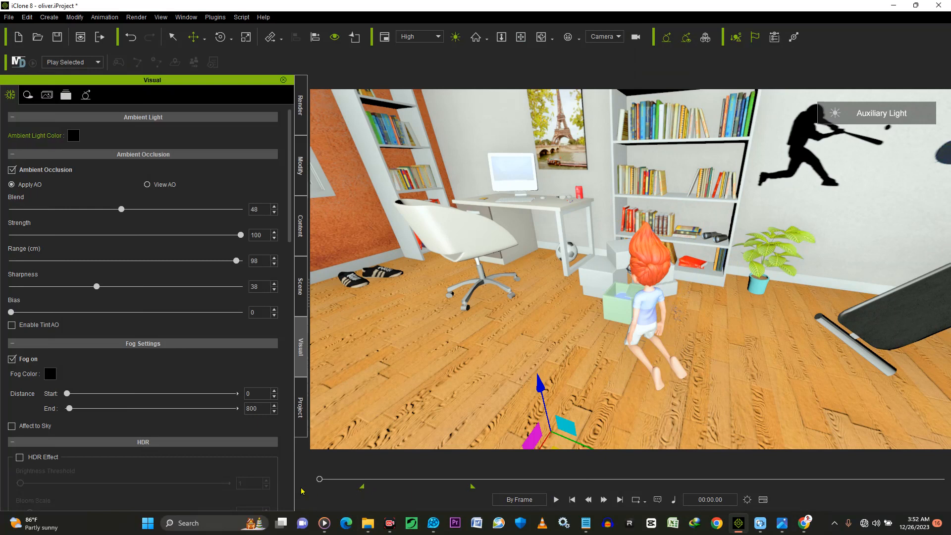
# Start the playback range at frame 00:00.00, preview the boy's motion in Realtime mode and return to the first frame.
pyautogui.moveTo(301, 491); pyautogui.dragTo(294, 491)
pyautogui.moveTo(362, 479); pyautogui.dragTo(318, 478)
pyautogui.click(555, 500)
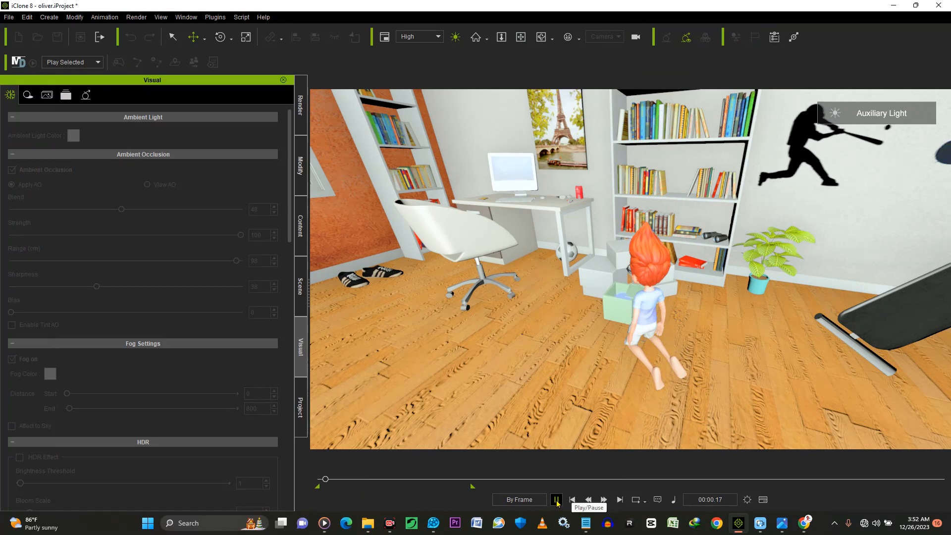
pyautogui.click(526, 502)
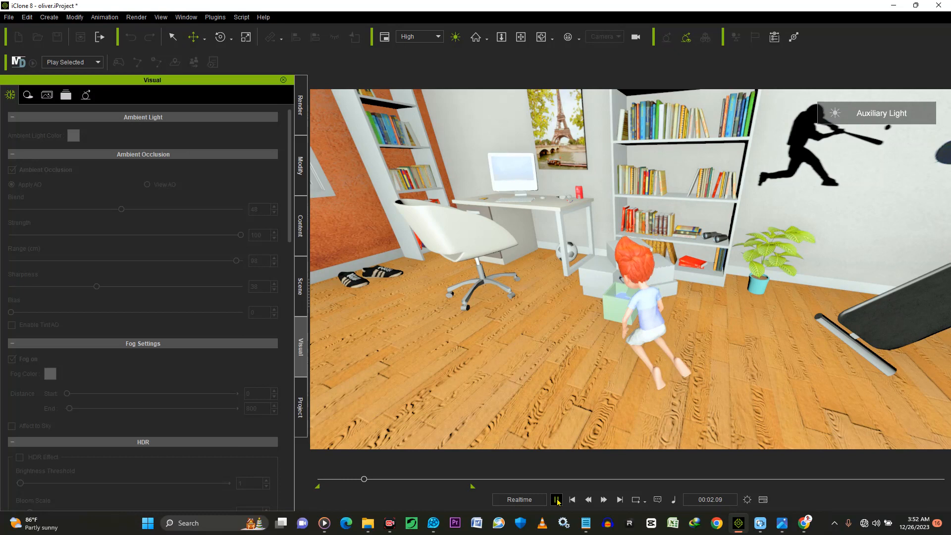
pyautogui.click(557, 500)
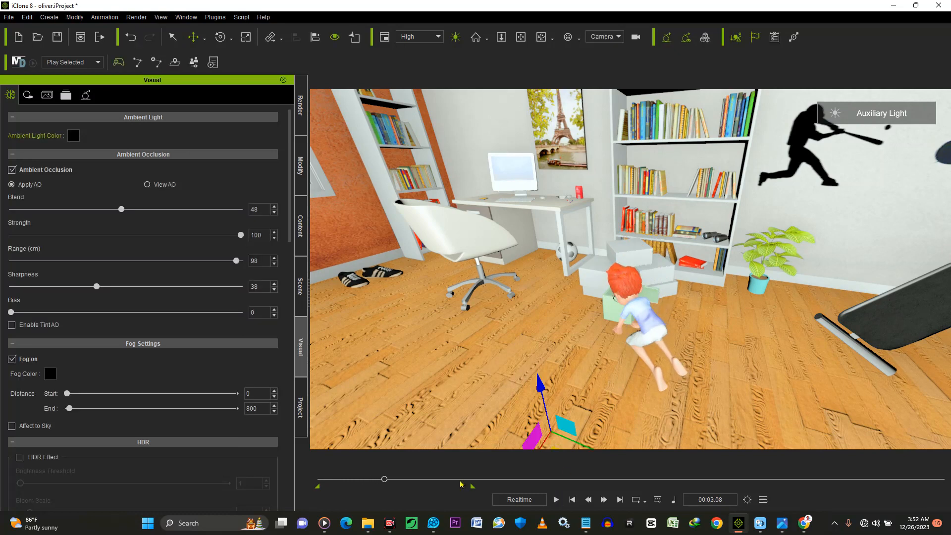
pyautogui.click(521, 37)
pyautogui.moveTo(622, 268); pyautogui.dragTo(608, 296)
pyautogui.moveTo(386, 479); pyautogui.dragTo(290, 477)
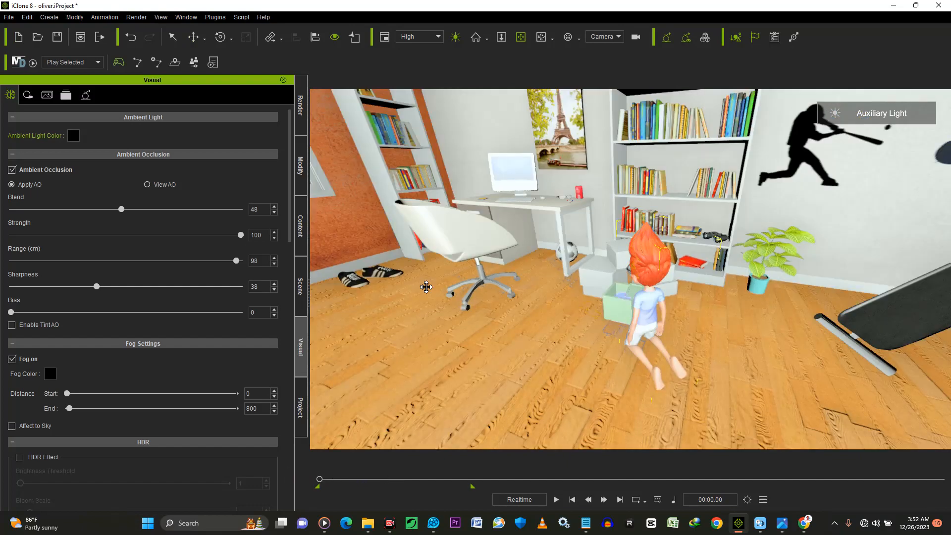
# Remove the object animation from the Camera in the scene list.
pyautogui.click(301, 295)
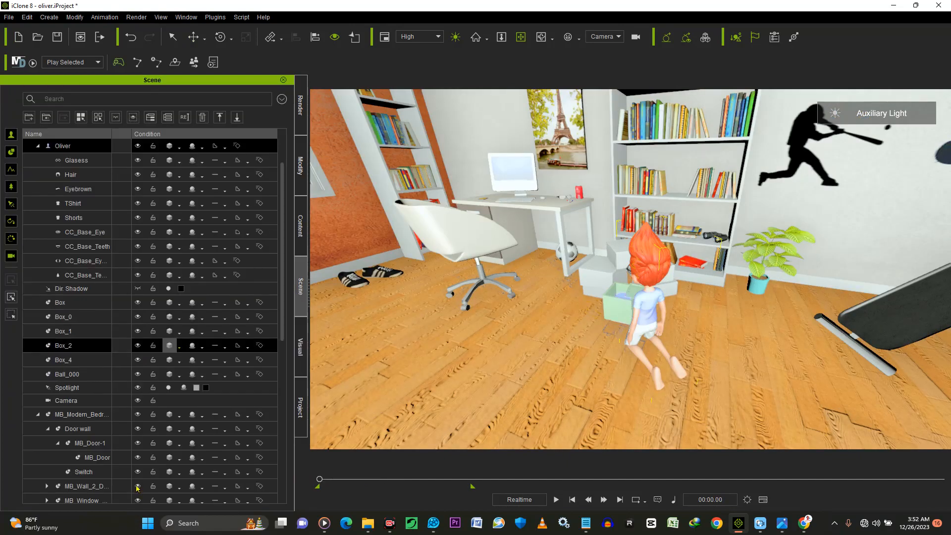
pyautogui.scroll(-4, 141, 470)
pyautogui.click(72, 272)
pyautogui.click(80, 244)
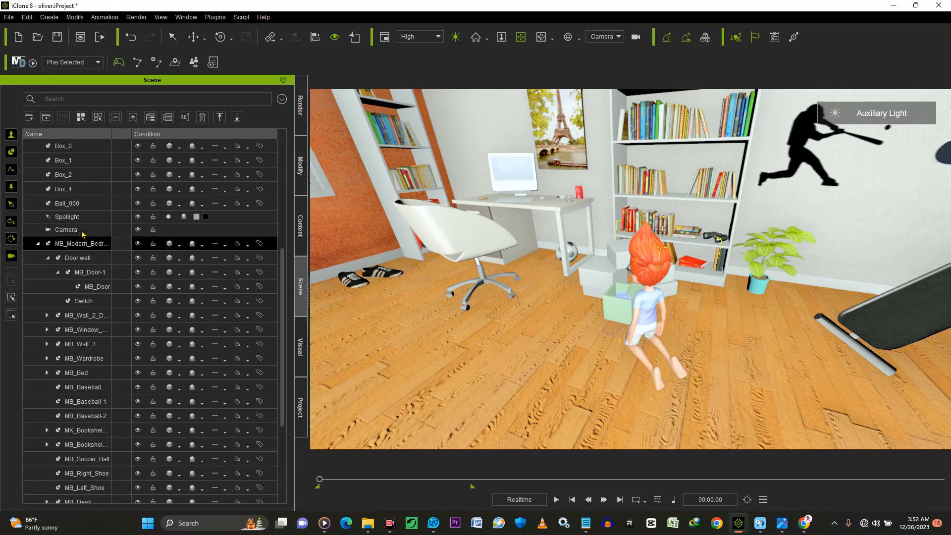
pyautogui.click(66, 230)
pyautogui.rightClick(81, 226)
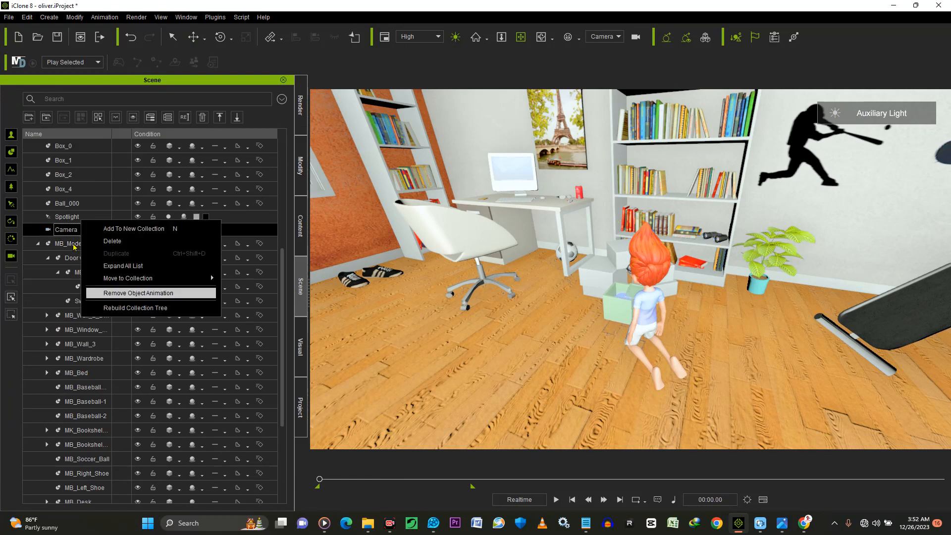
pyautogui.click(134, 293)
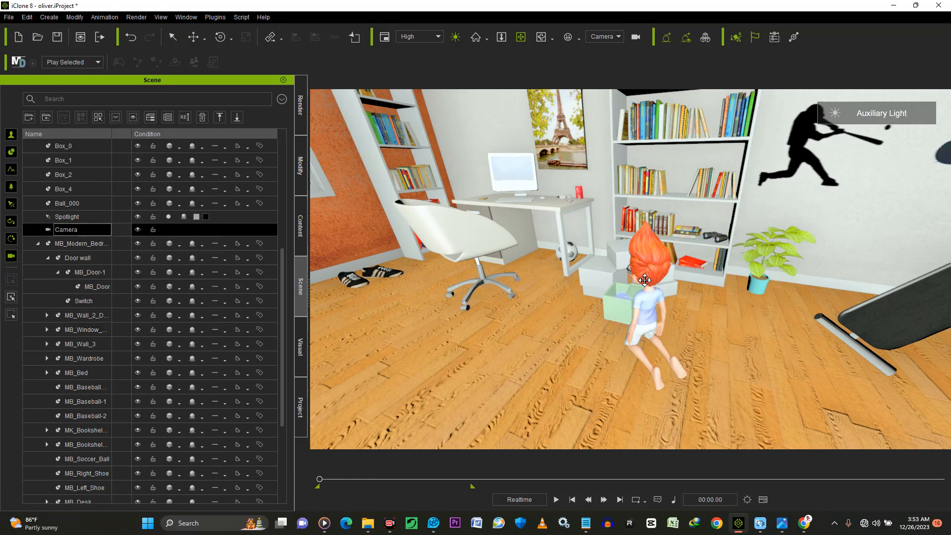
# Select the boy and move him along the floor right up to the open green box.
pyautogui.moveTo(650, 272); pyautogui.dragTo(674, 406, button='middle')
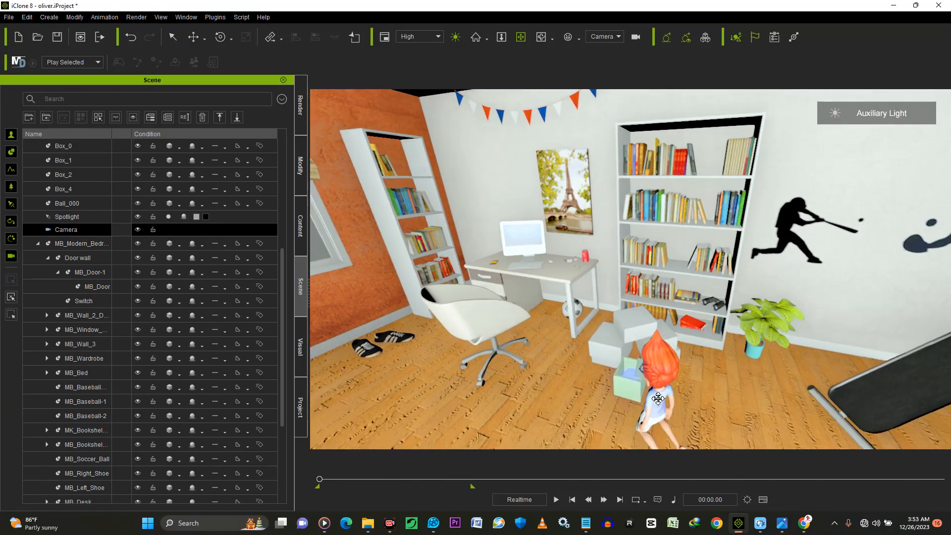
pyautogui.click(661, 383)
pyautogui.moveTo(658, 417); pyautogui.dragTo(663, 470, button='right')
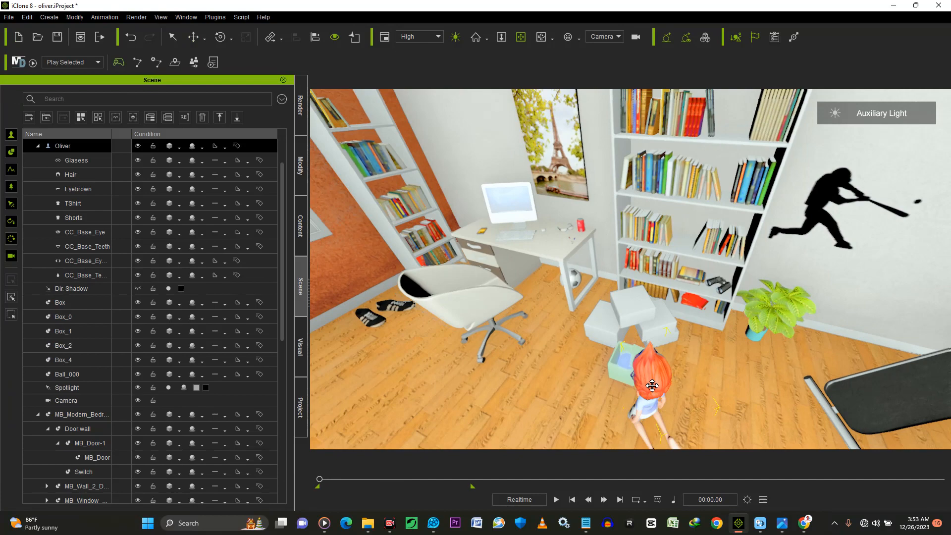
pyautogui.moveTo(655, 360); pyautogui.dragTo(655, 317, button='middle')
pyautogui.moveTo(655, 359); pyautogui.dragTo(655, 412, button='right')
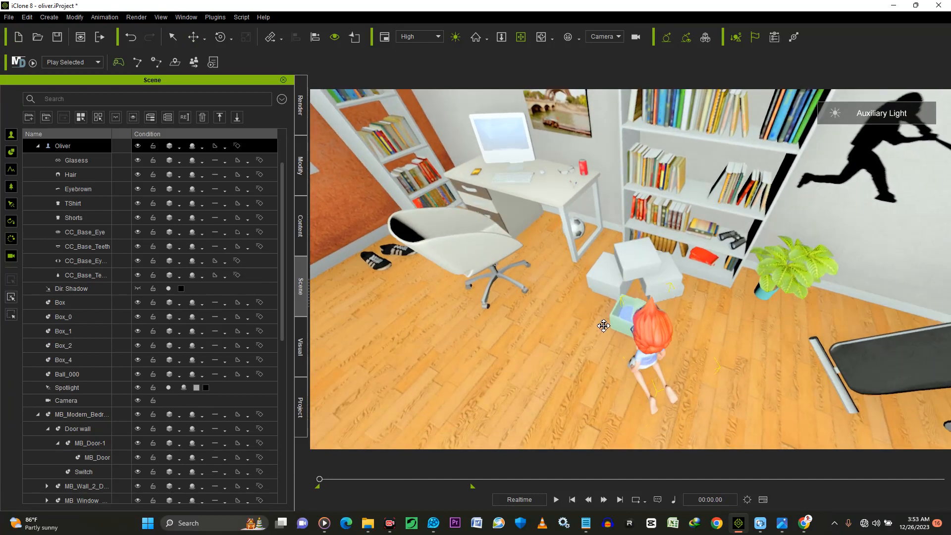
pyautogui.click(194, 37)
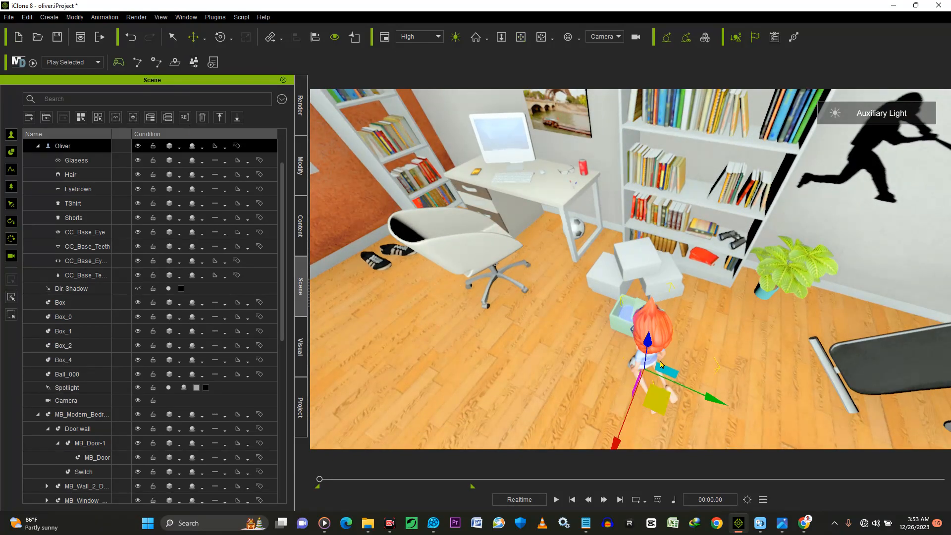
pyautogui.moveTo(664, 396); pyautogui.dragTo(651, 380)
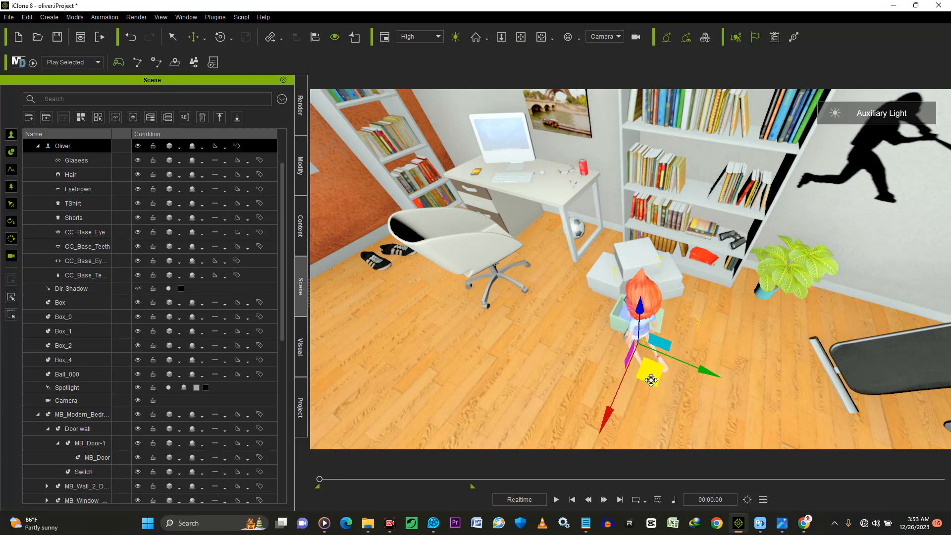
# Animate the camera from an overhead view of the boy at 00:00.00 to a slightly orbited view at 00:03.31.
pyautogui.click(520, 37)
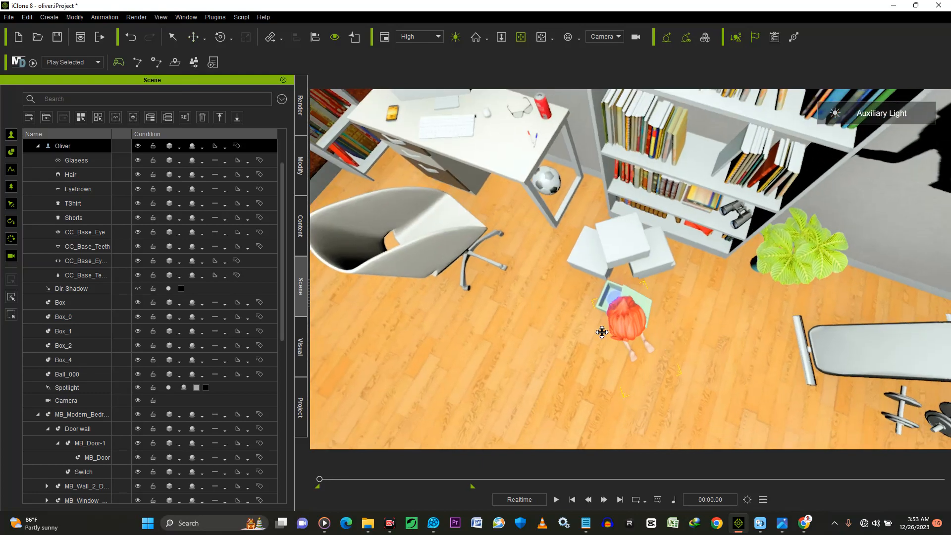
pyautogui.moveTo(627, 332); pyautogui.dragTo(724, 346, button='middle')
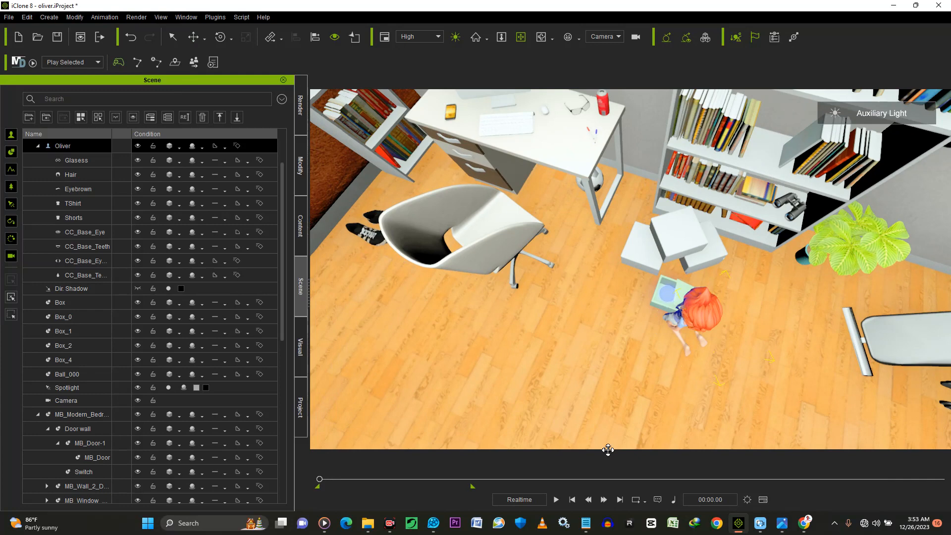
pyautogui.click(557, 500)
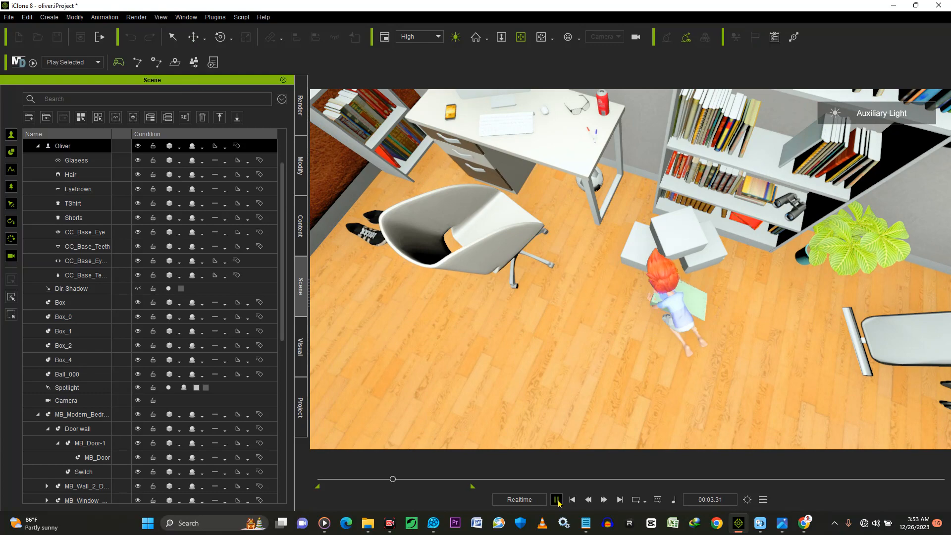
pyautogui.click(556, 500)
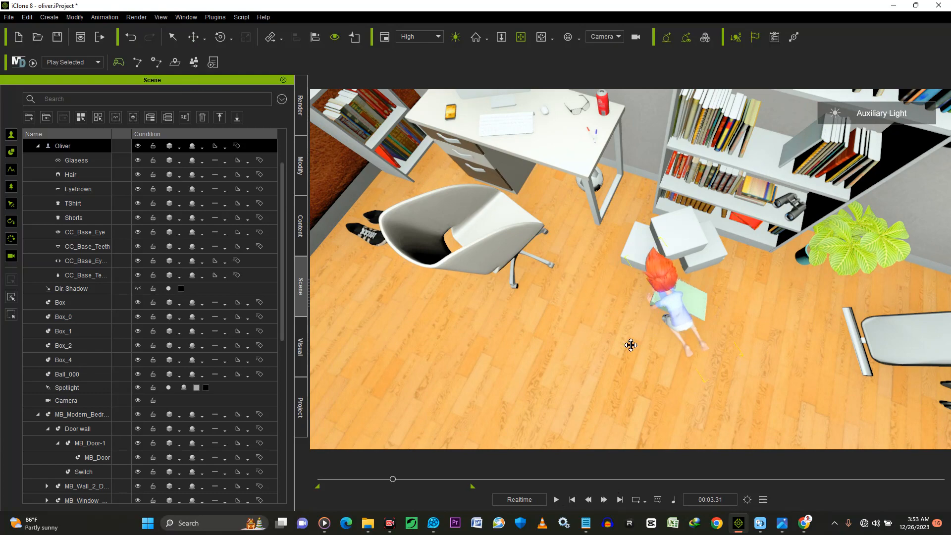
pyautogui.moveTo(668, 348); pyautogui.dragTo(365, 389, button='right')
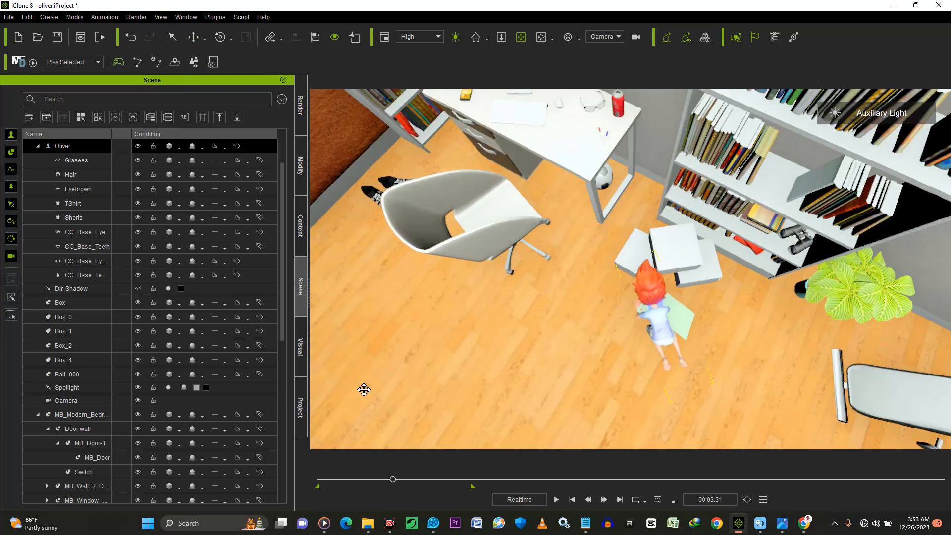
pyautogui.moveTo(343, 478); pyautogui.dragTo(320, 479)
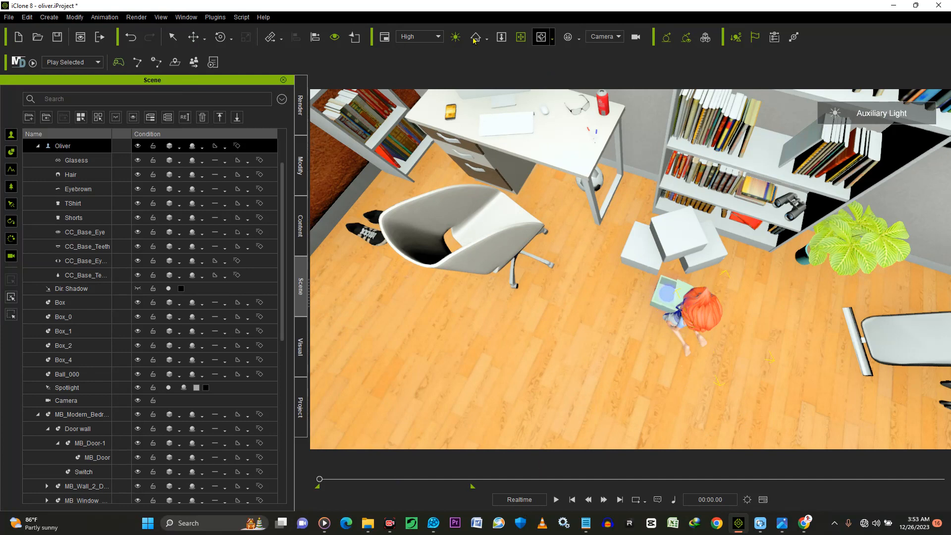
# With the auxiliary light off, play the camera shot and end the playback range at 00:03.48.
pyautogui.click(456, 37)
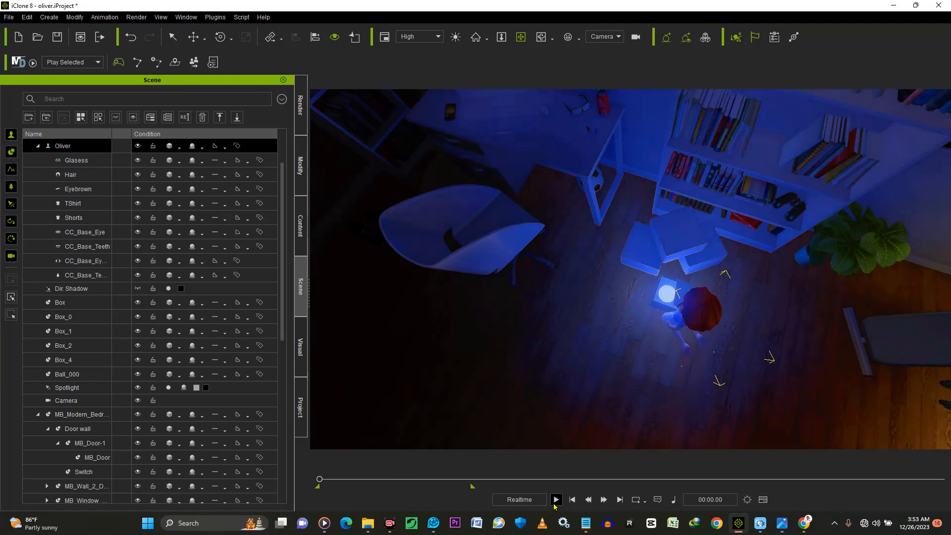
pyautogui.click(555, 503)
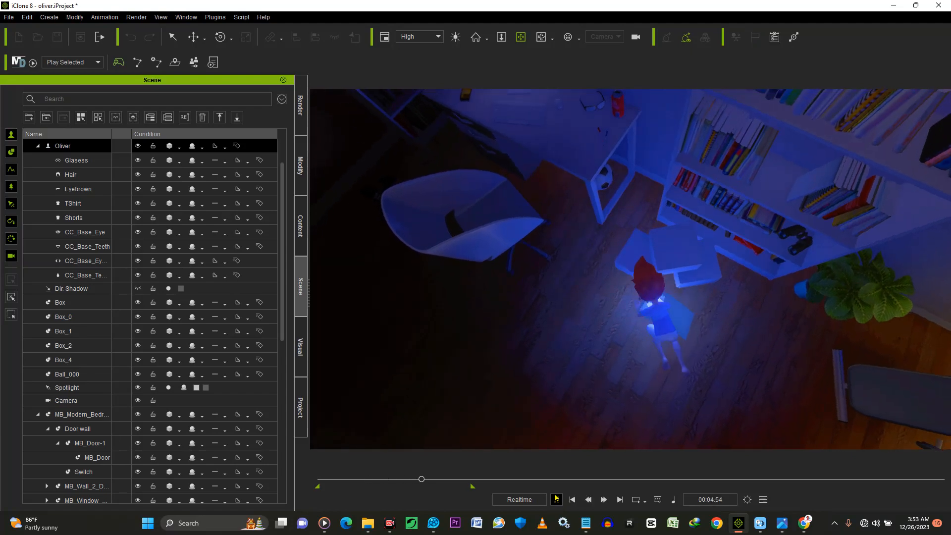
pyautogui.click(556, 499)
pyautogui.click(556, 499)
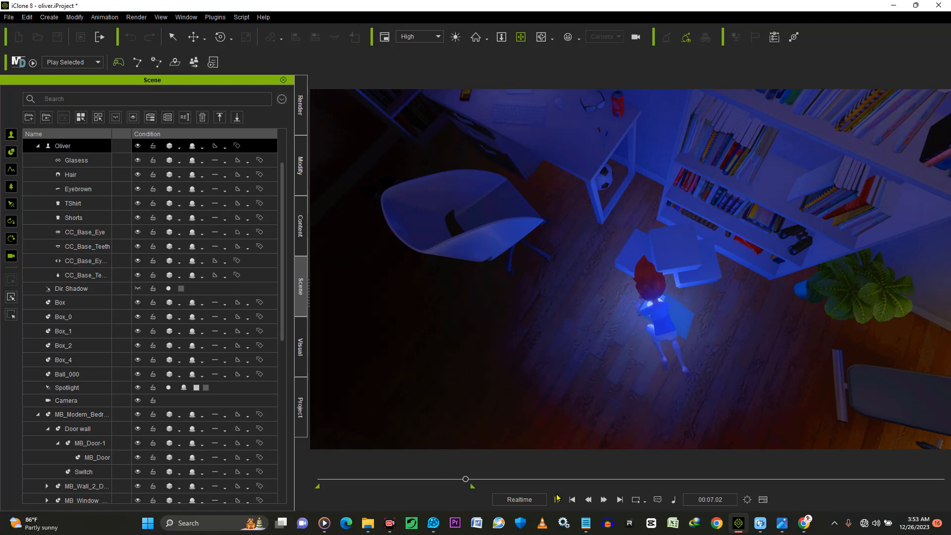
pyautogui.click(451, 492)
pyautogui.moveTo(432, 496); pyautogui.dragTo(401, 497)
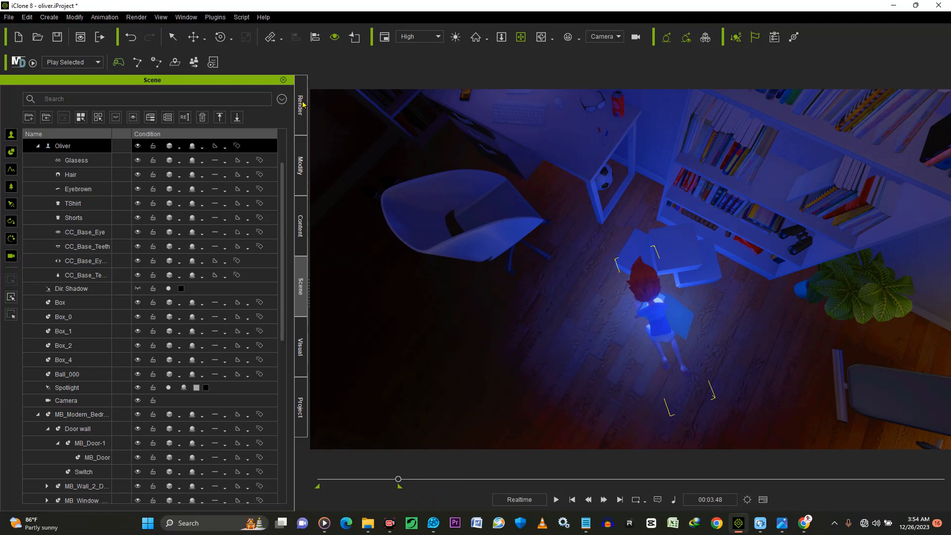
pyautogui.click(301, 105)
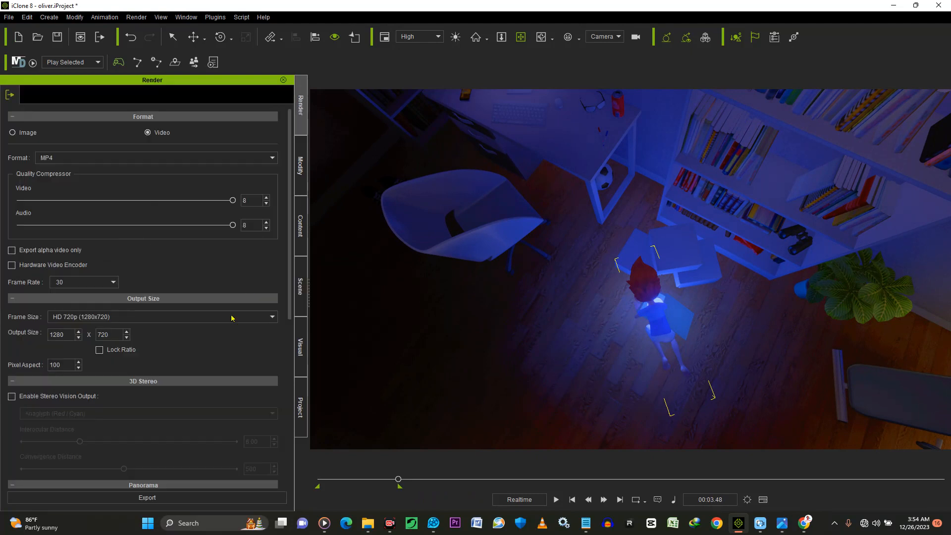
pyautogui.click(142, 498)
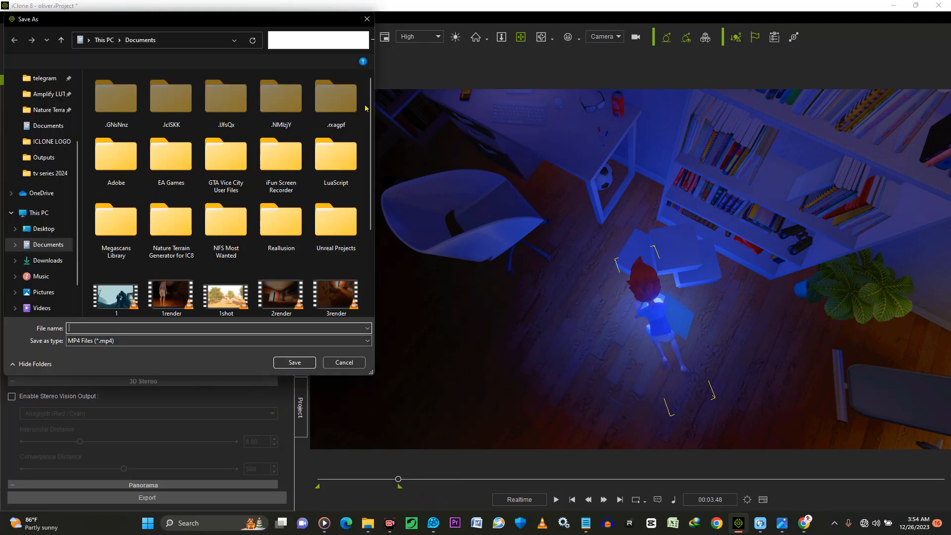
pyautogui.press('Escape')
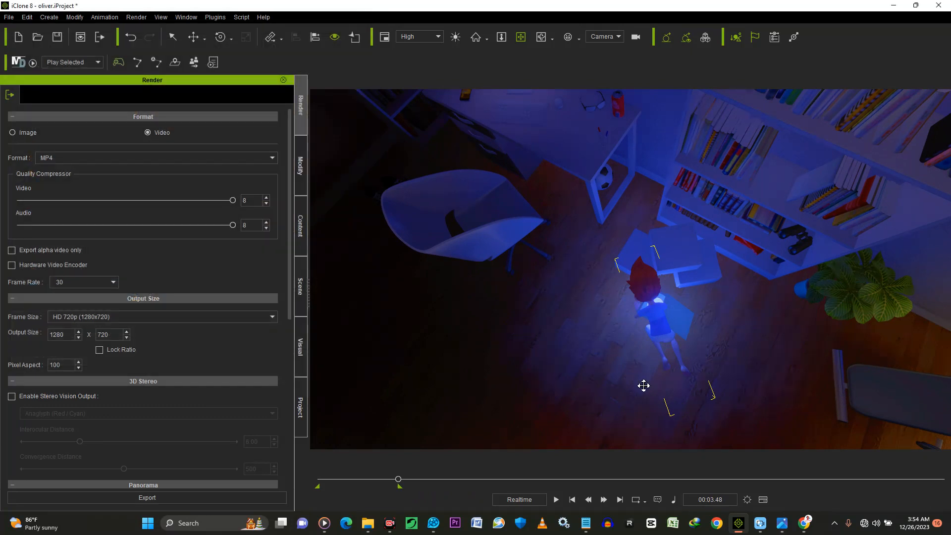
# Try to zoom the camera in on the boy at 00:03.48 and replay the shot from the first frame.
pyautogui.scroll(2, 673, 389)
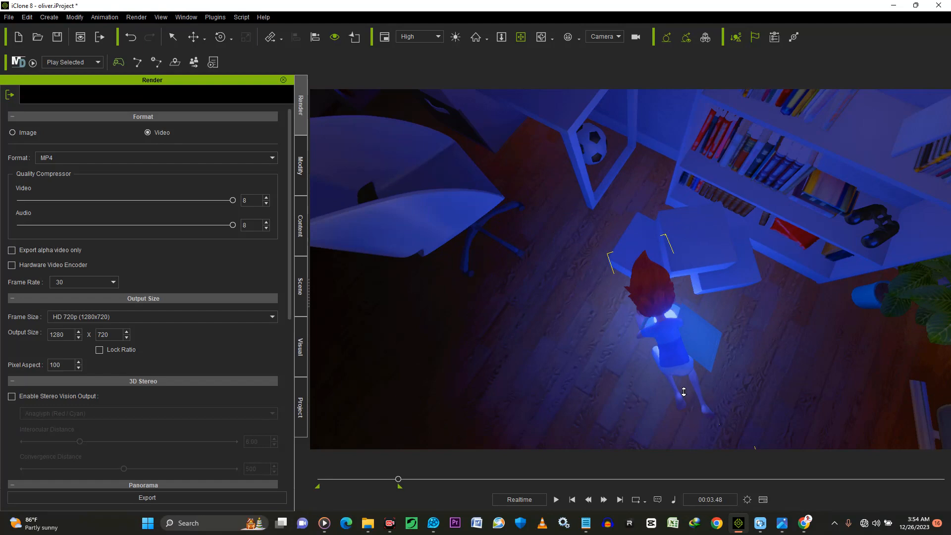
pyautogui.scroll(1, 683, 392)
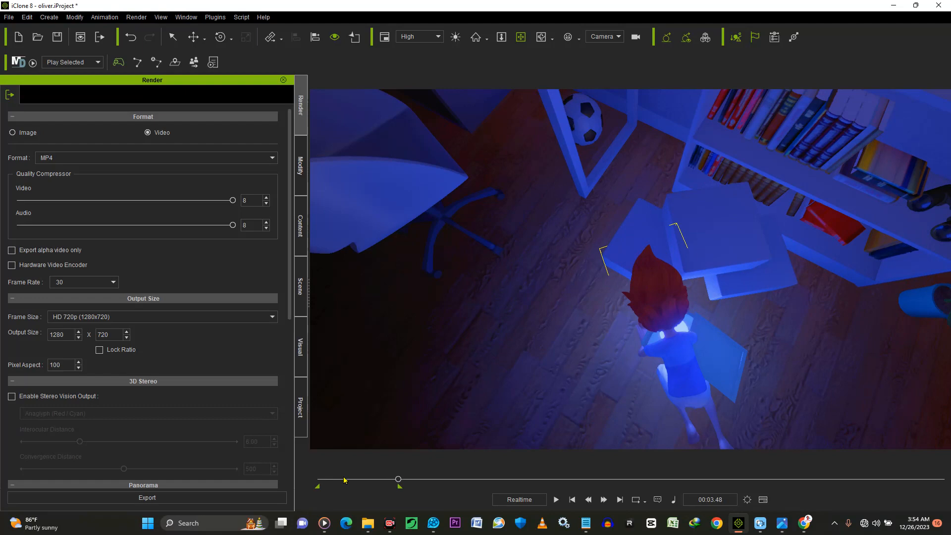
pyautogui.moveTo(305, 485); pyautogui.dragTo(305, 484)
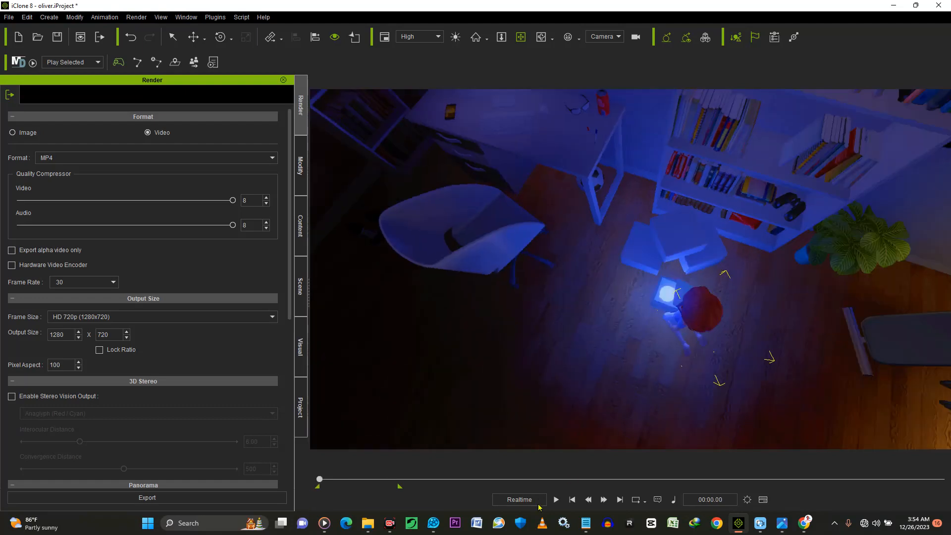
pyautogui.click(556, 501)
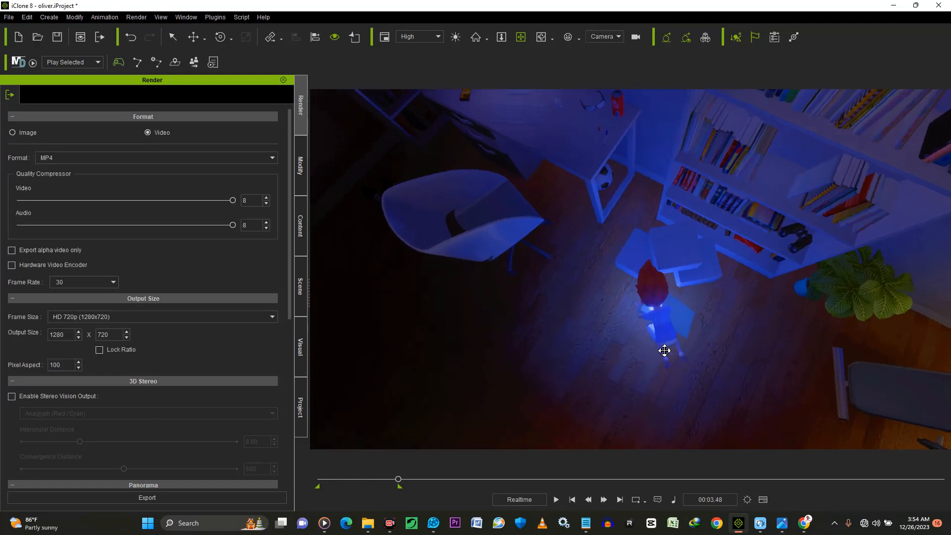
# Bring the camera closer to the boy at the range's end frame and undo the last zoom increment.
pyautogui.scroll(3, 665, 349)
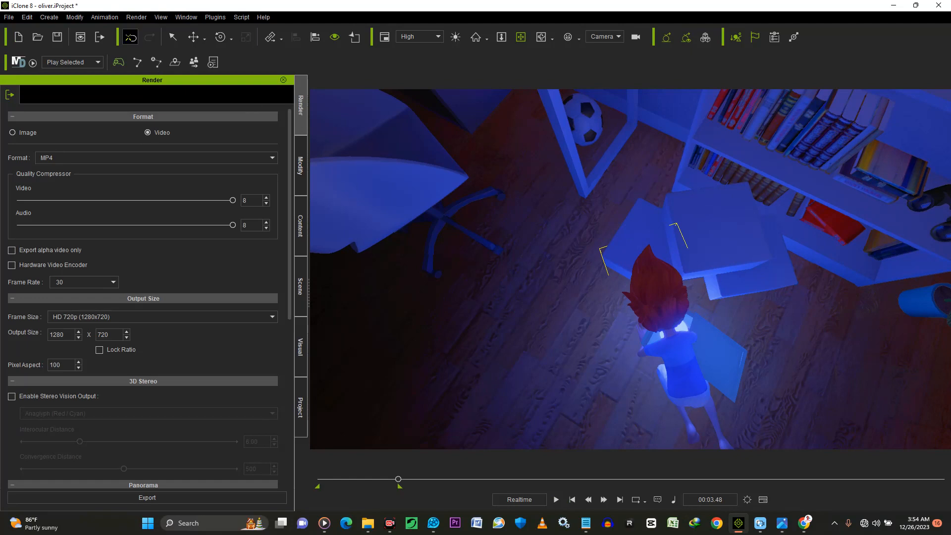
pyautogui.click(131, 36)
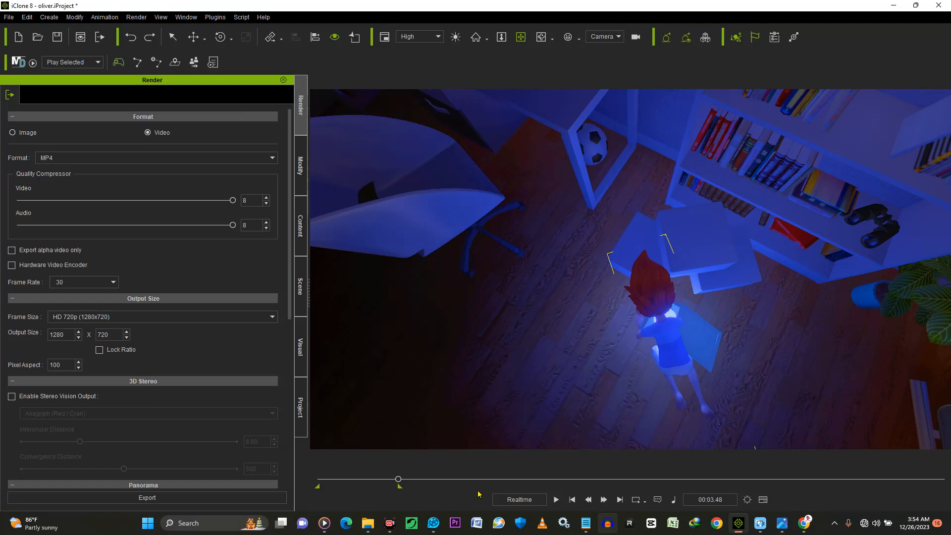
# Turn on the auxiliary light and replay the camera shot from the first frame to its end.
pyautogui.press('space')
pyautogui.click(461, 38)
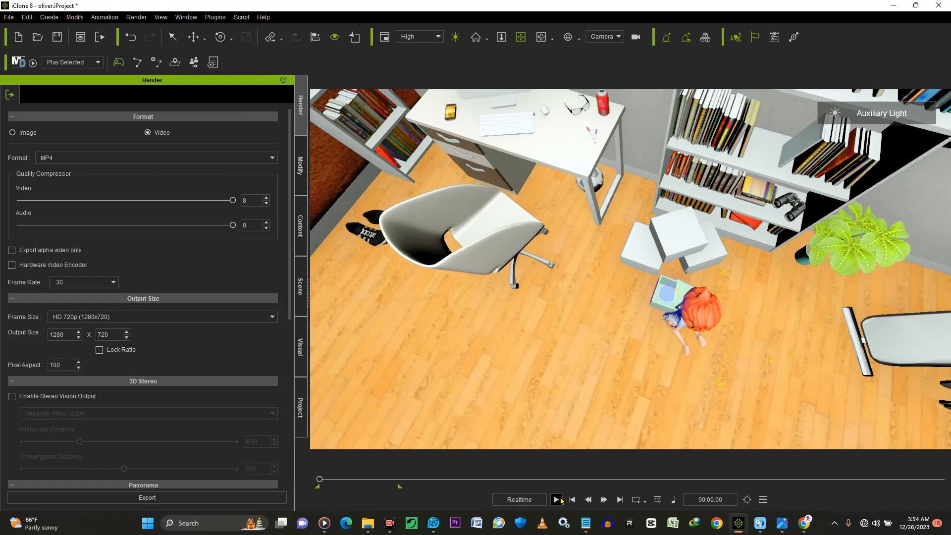
pyautogui.click(557, 499)
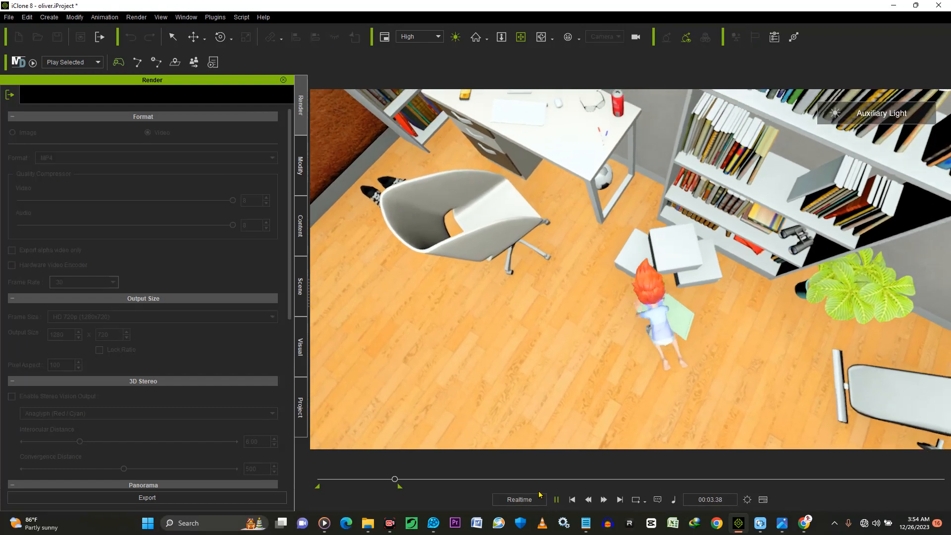
pyautogui.click(556, 499)
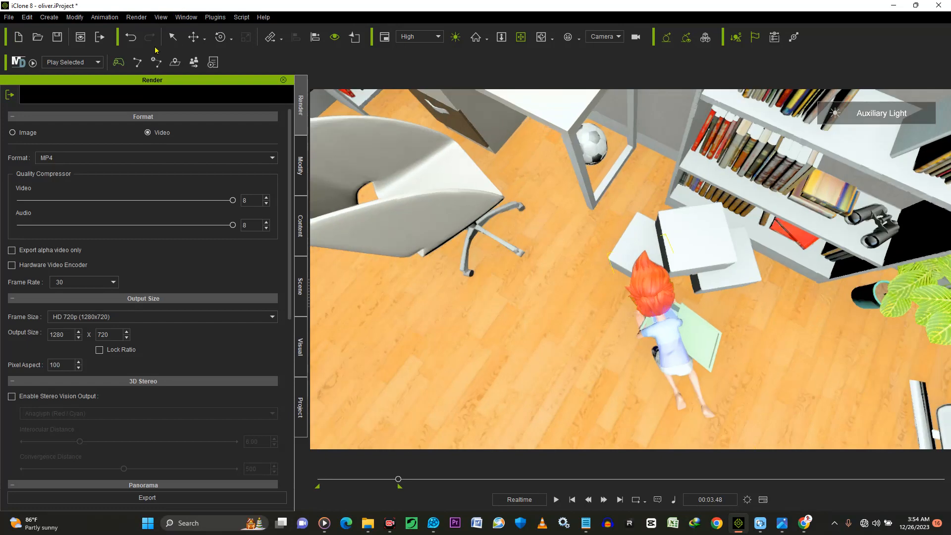
# Pull the camera back from the boy at 00:03.48 and replay the shot with the auxiliary light on.
pyautogui.click(132, 39)
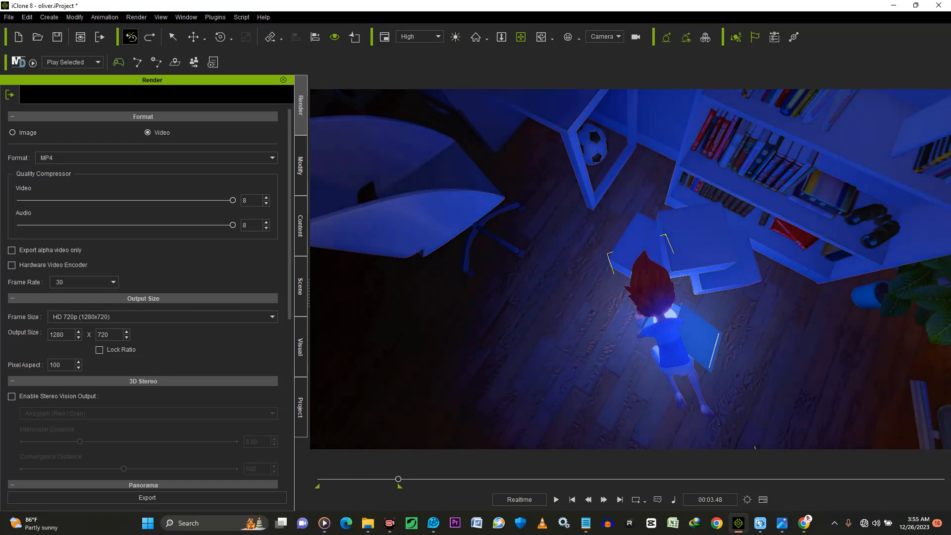
pyautogui.scroll(-3, 630, 270)
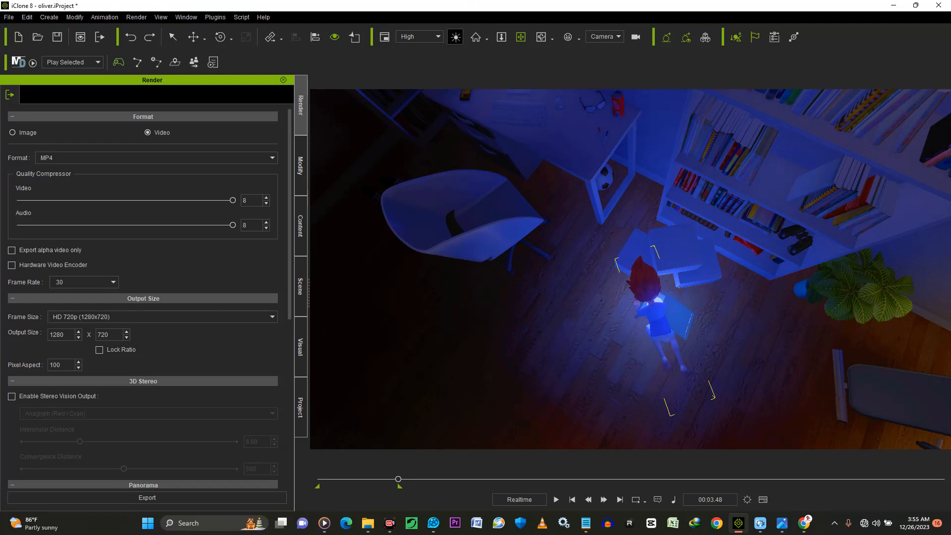
pyautogui.click(556, 499)
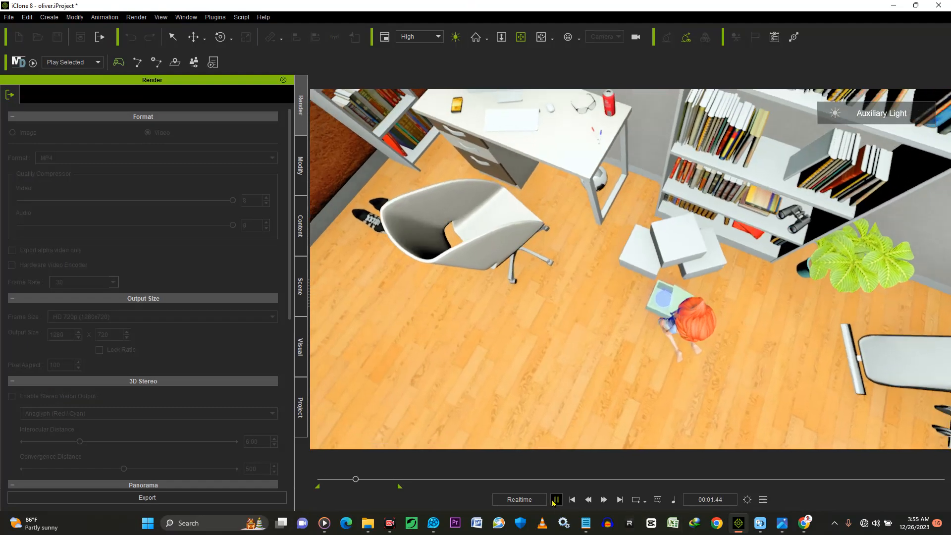
pyautogui.click(556, 500)
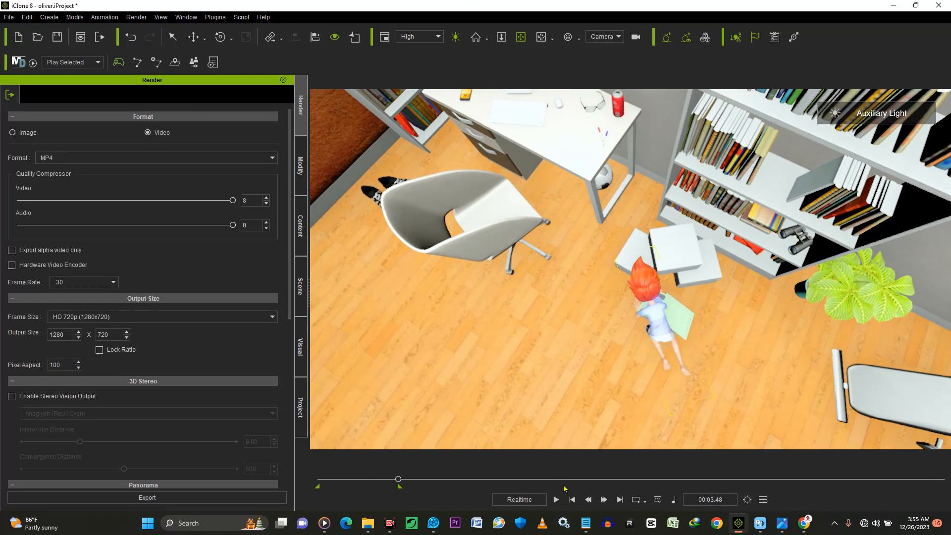
# Turn off the auxiliary light and export the shot to the Documents folder as an MP4 video named 5render.
pyautogui.click(455, 37)
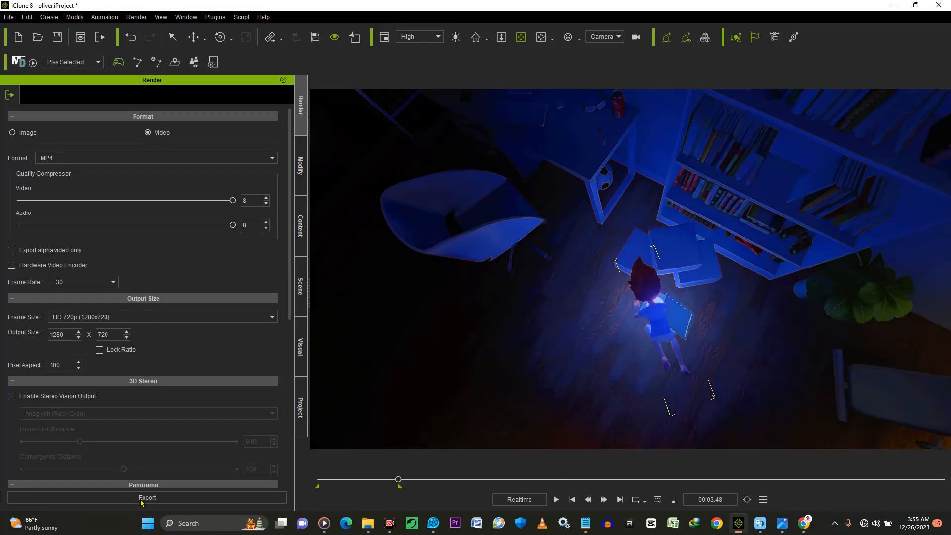
pyautogui.click(144, 498)
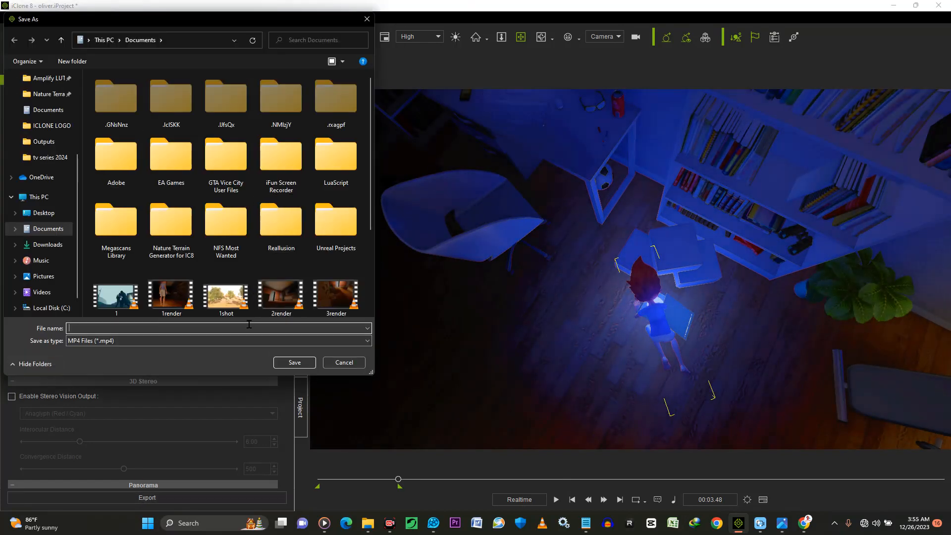
pyautogui.scroll(-2, 194, 278)
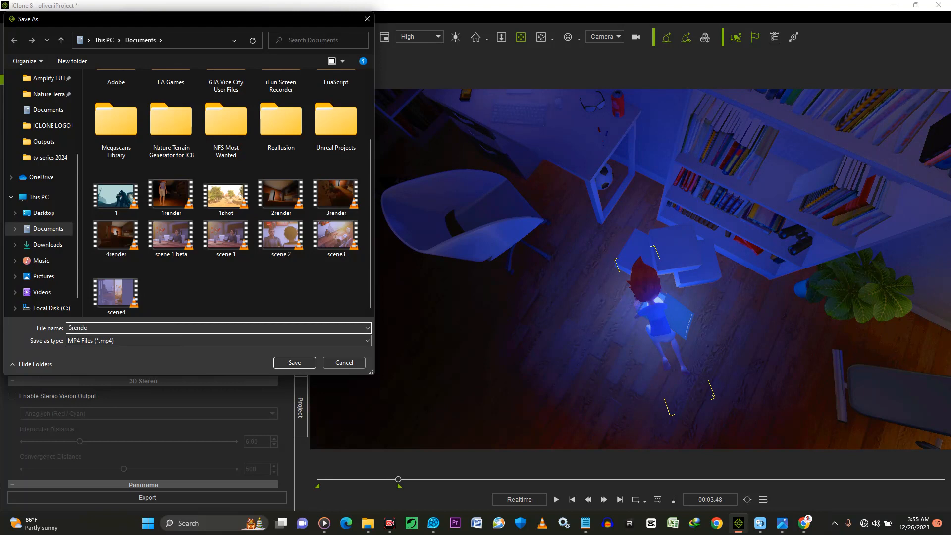
pyautogui.press('Return')
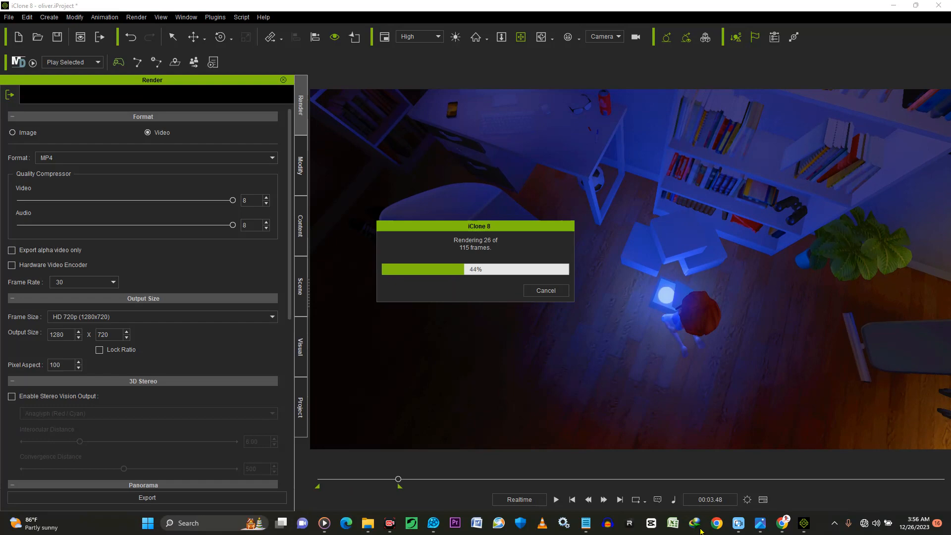
# During the render, check the clip timeline in Movavi Video Editor and the story text in Notepad, returning to iClone.
pyautogui.click(739, 524)
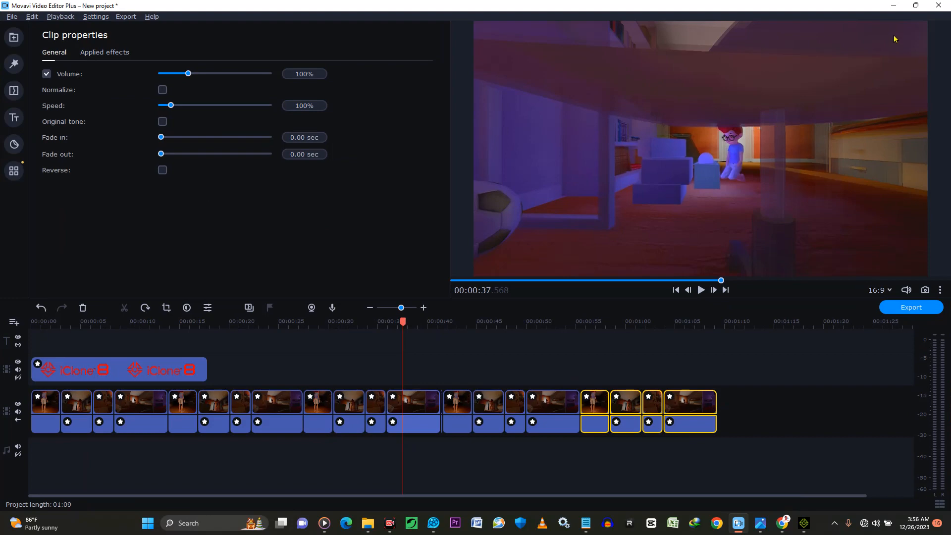
pyautogui.click(894, 5)
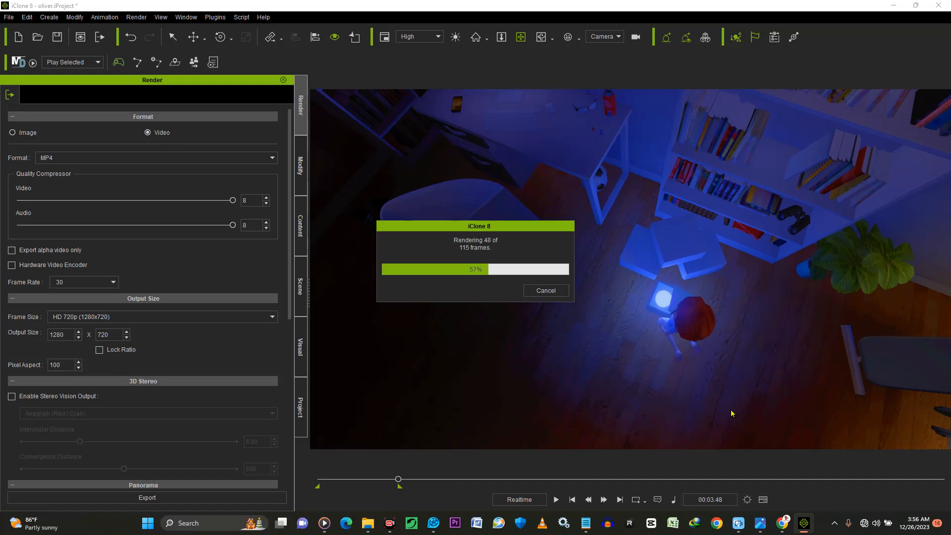
pyautogui.click(586, 524)
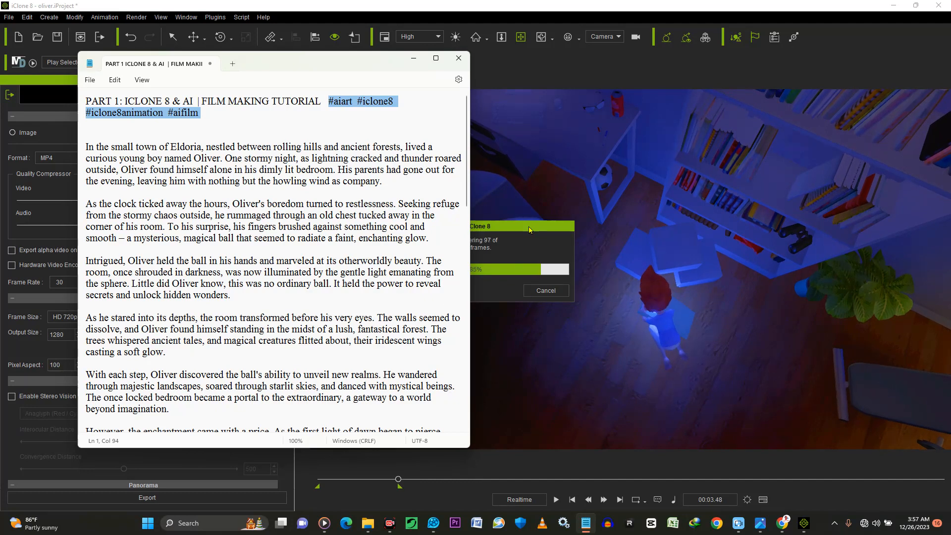
pyautogui.click(413, 58)
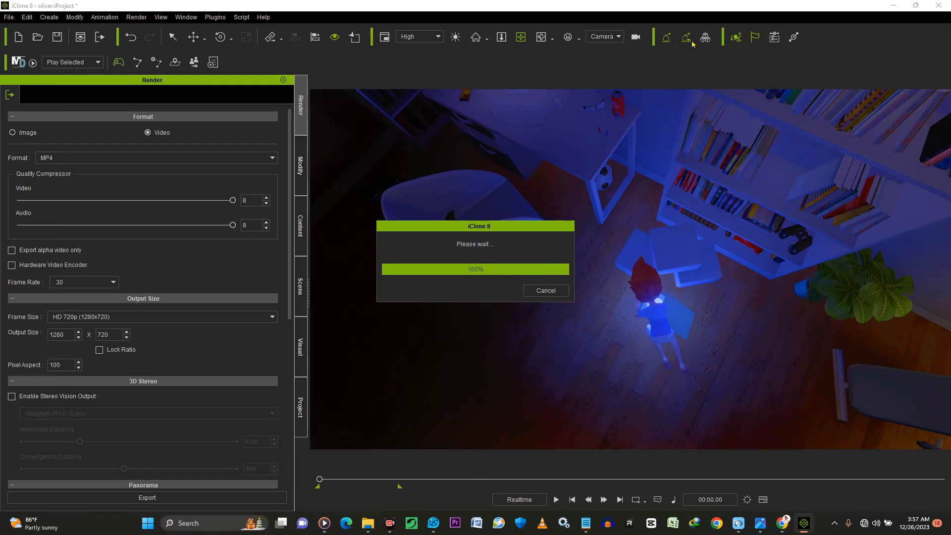
# Watch the rendered 5render.mp4 full screen in VLC and close the player.
pyautogui.click(439, 285)
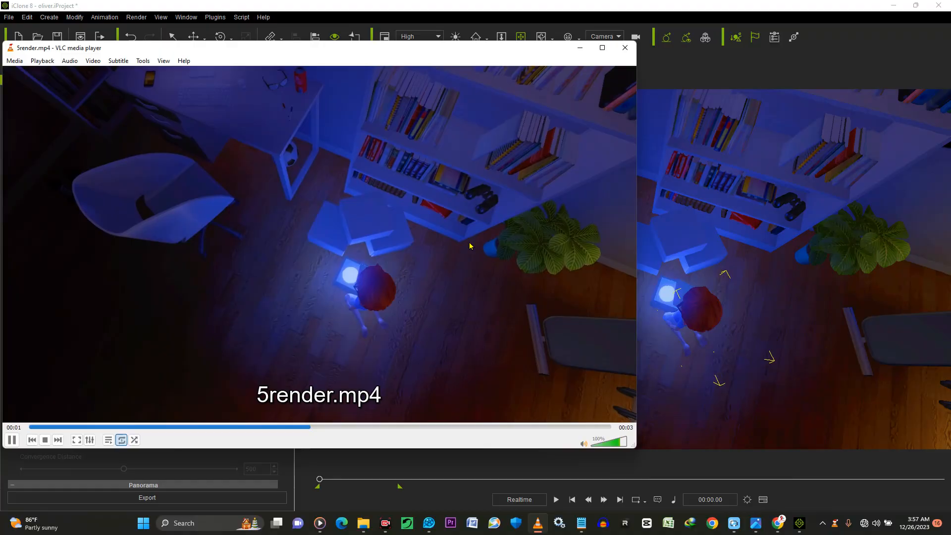
pyautogui.doubleClick(471, 246)
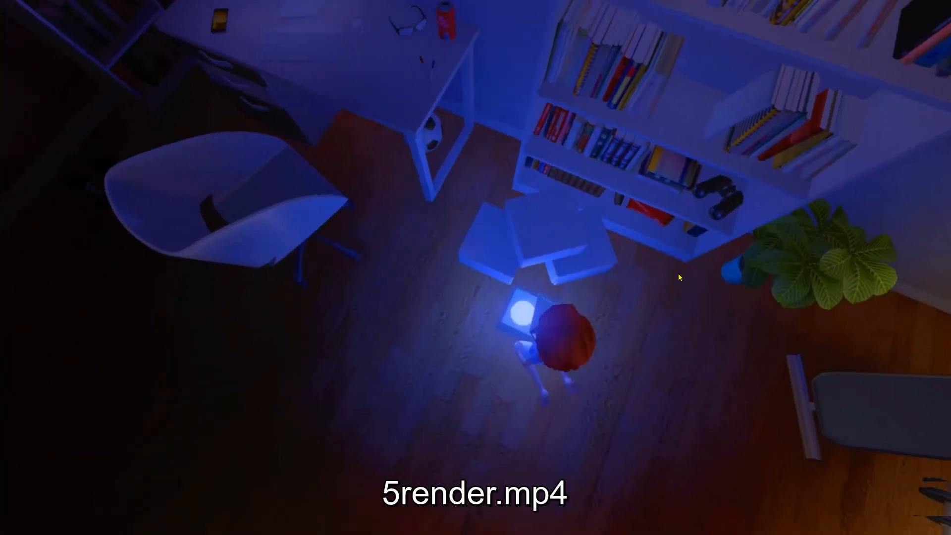
pyautogui.press('Escape')
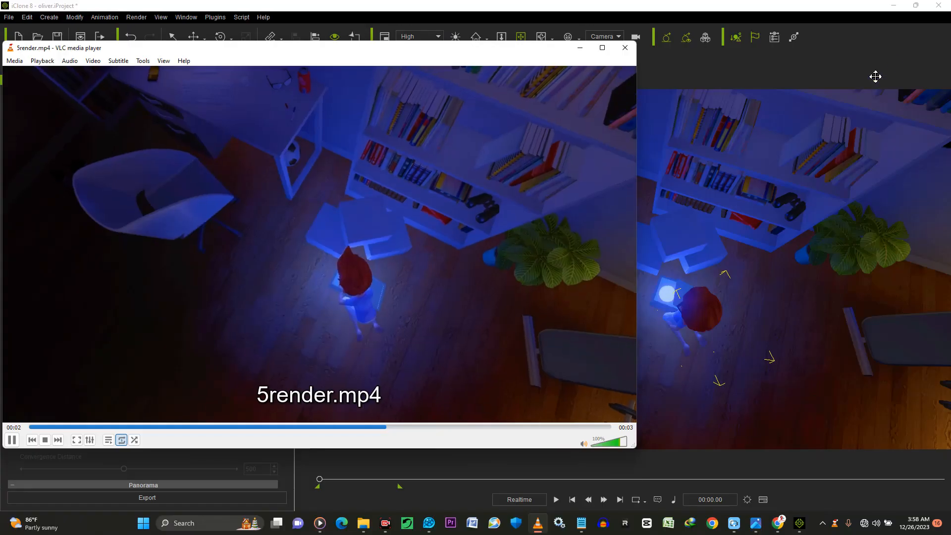
pyautogui.click(625, 48)
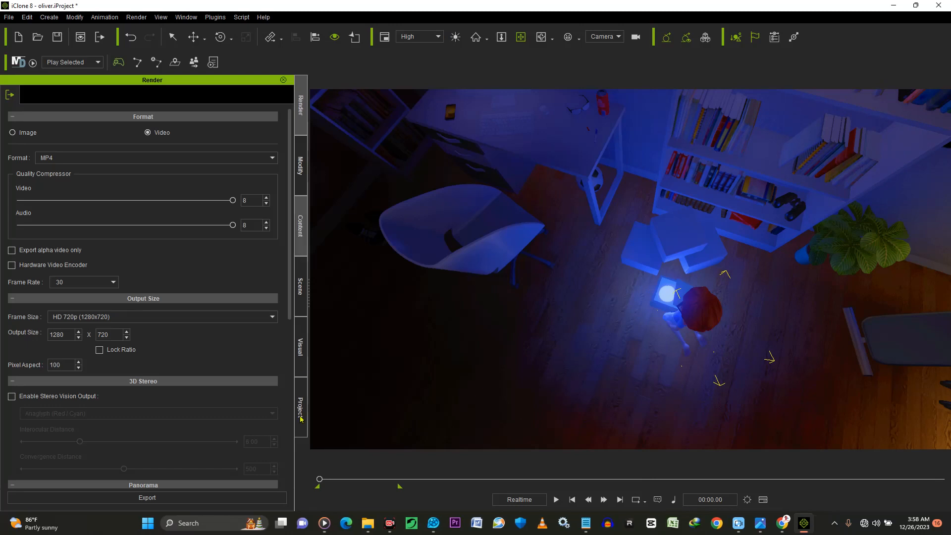
# Open the project settings at the display and global illumination options.
pyautogui.click(300, 416)
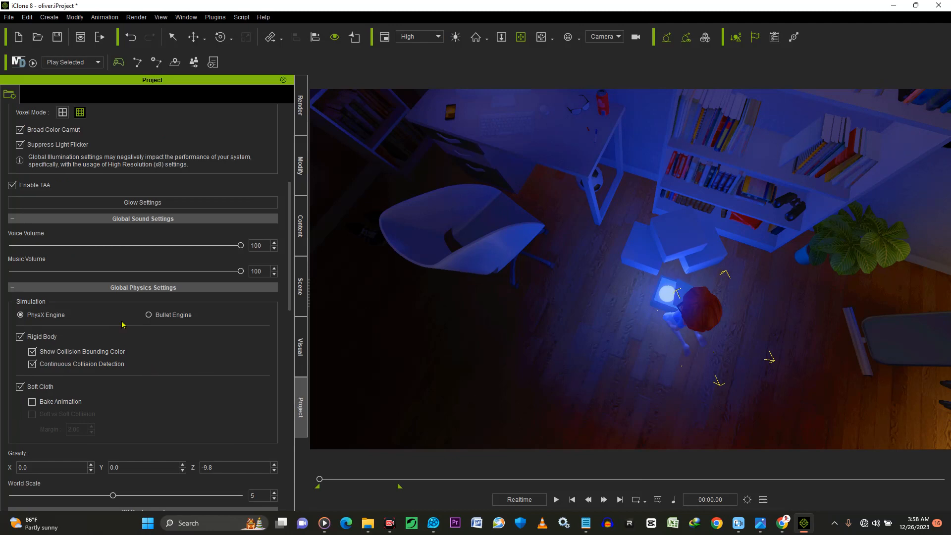
pyautogui.scroll(3, 122, 325)
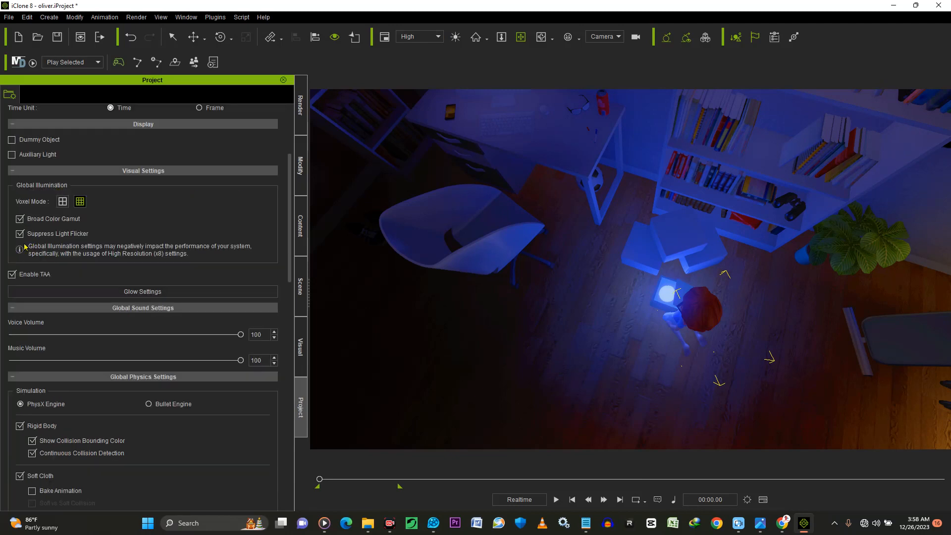